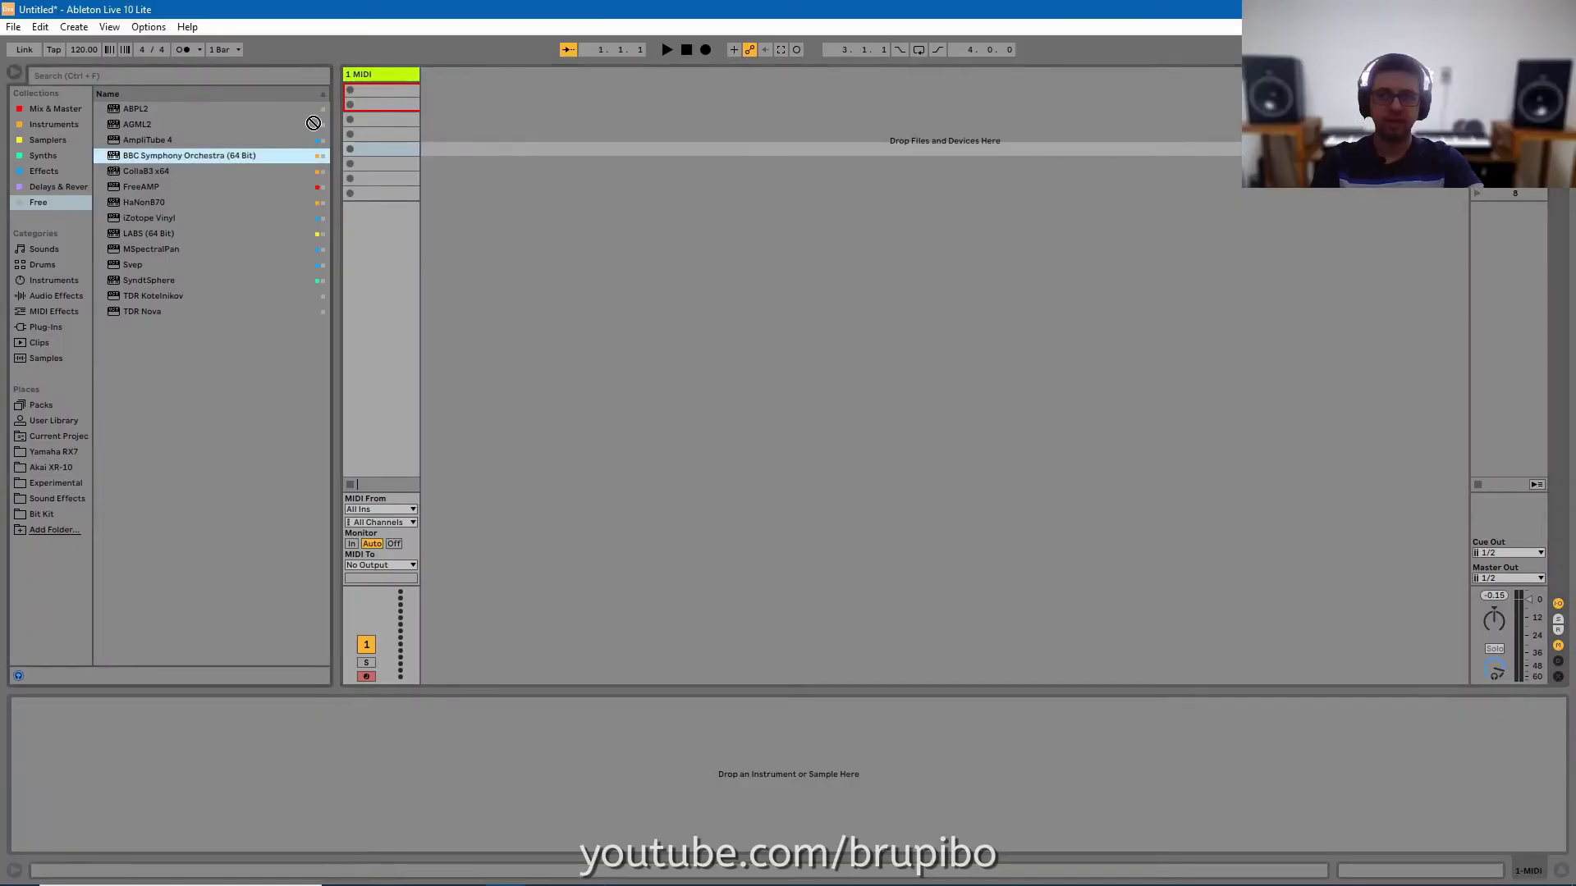
Load the BBC Symphony Orchestra (64 Bit) plug-in onto the MIDI track and close its window.
drag(313, 123, 386, 76)
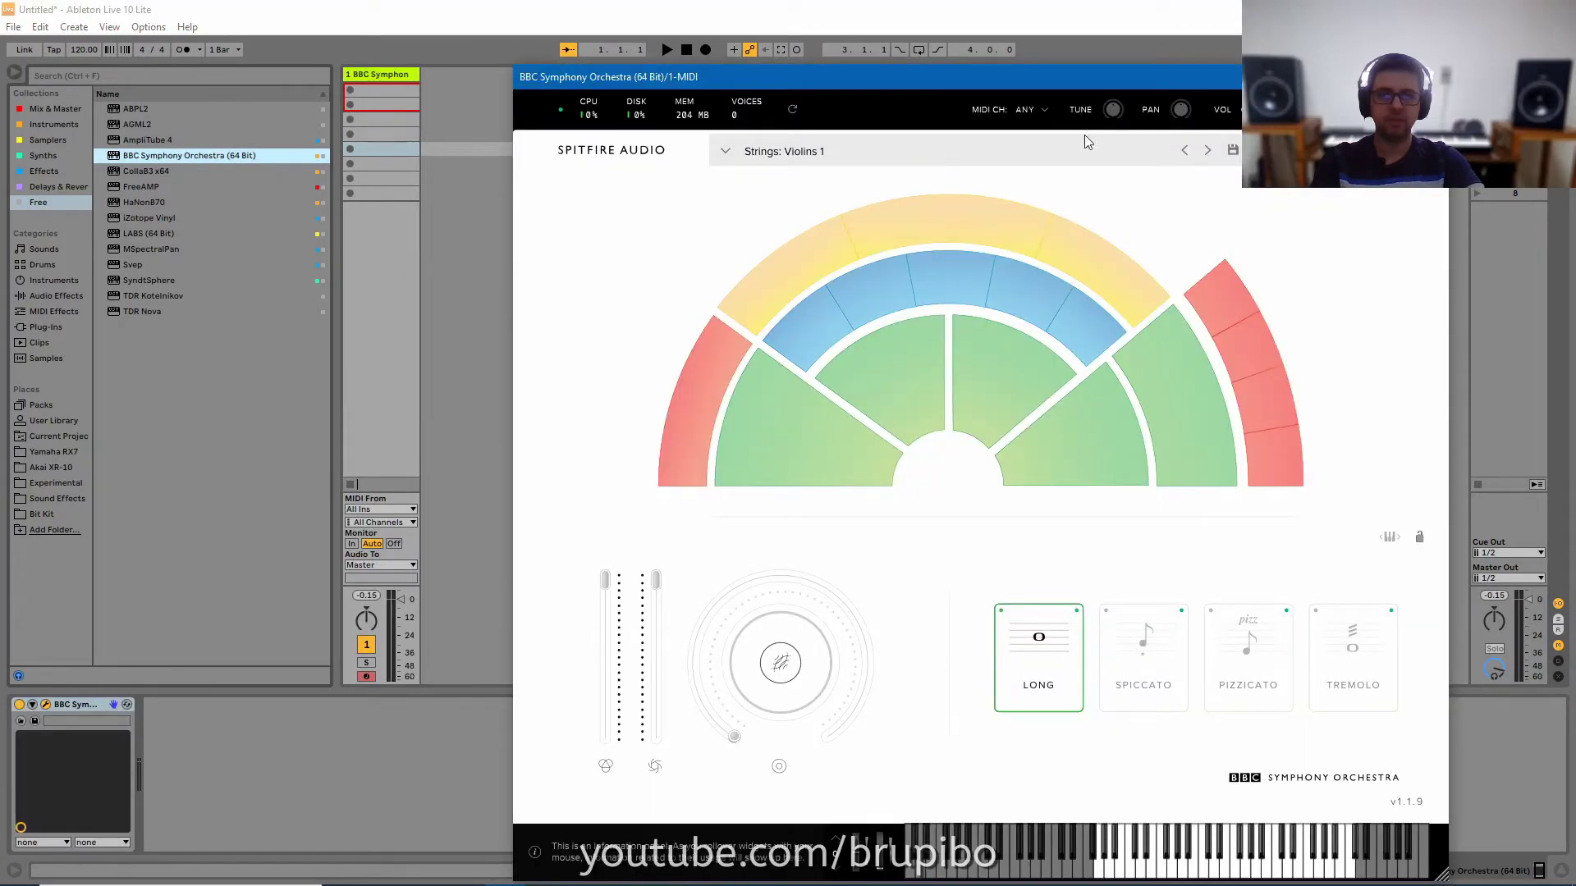
click(1431, 77)
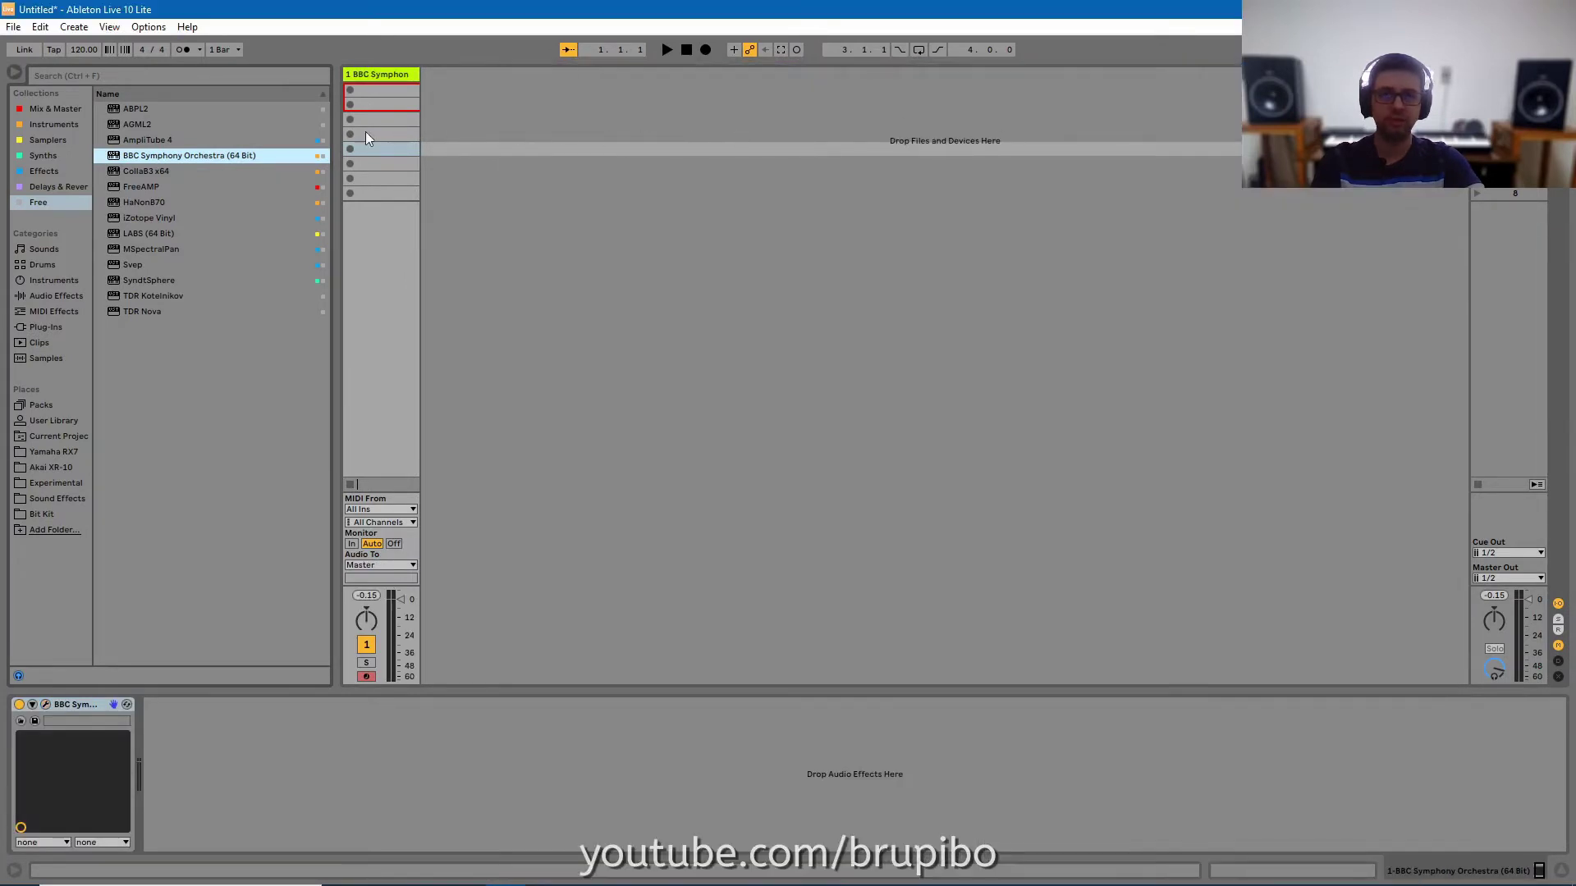
Group the BBC Symphony Orchestra device into an Instrument Rack and show the rack's chain list.
click(41, 280)
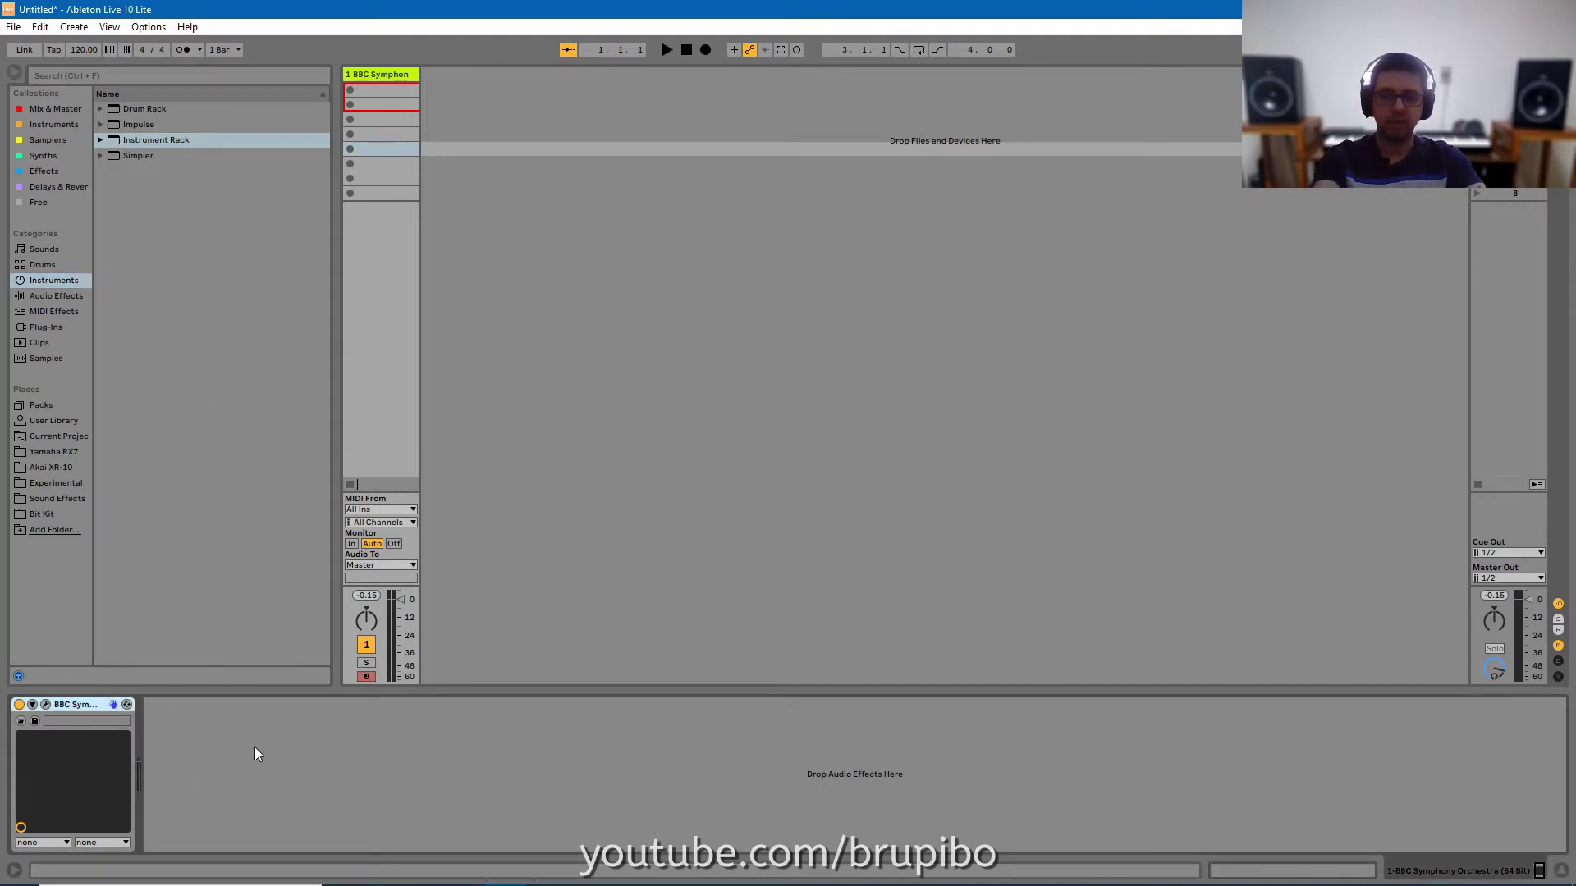
key(ctrl+g)
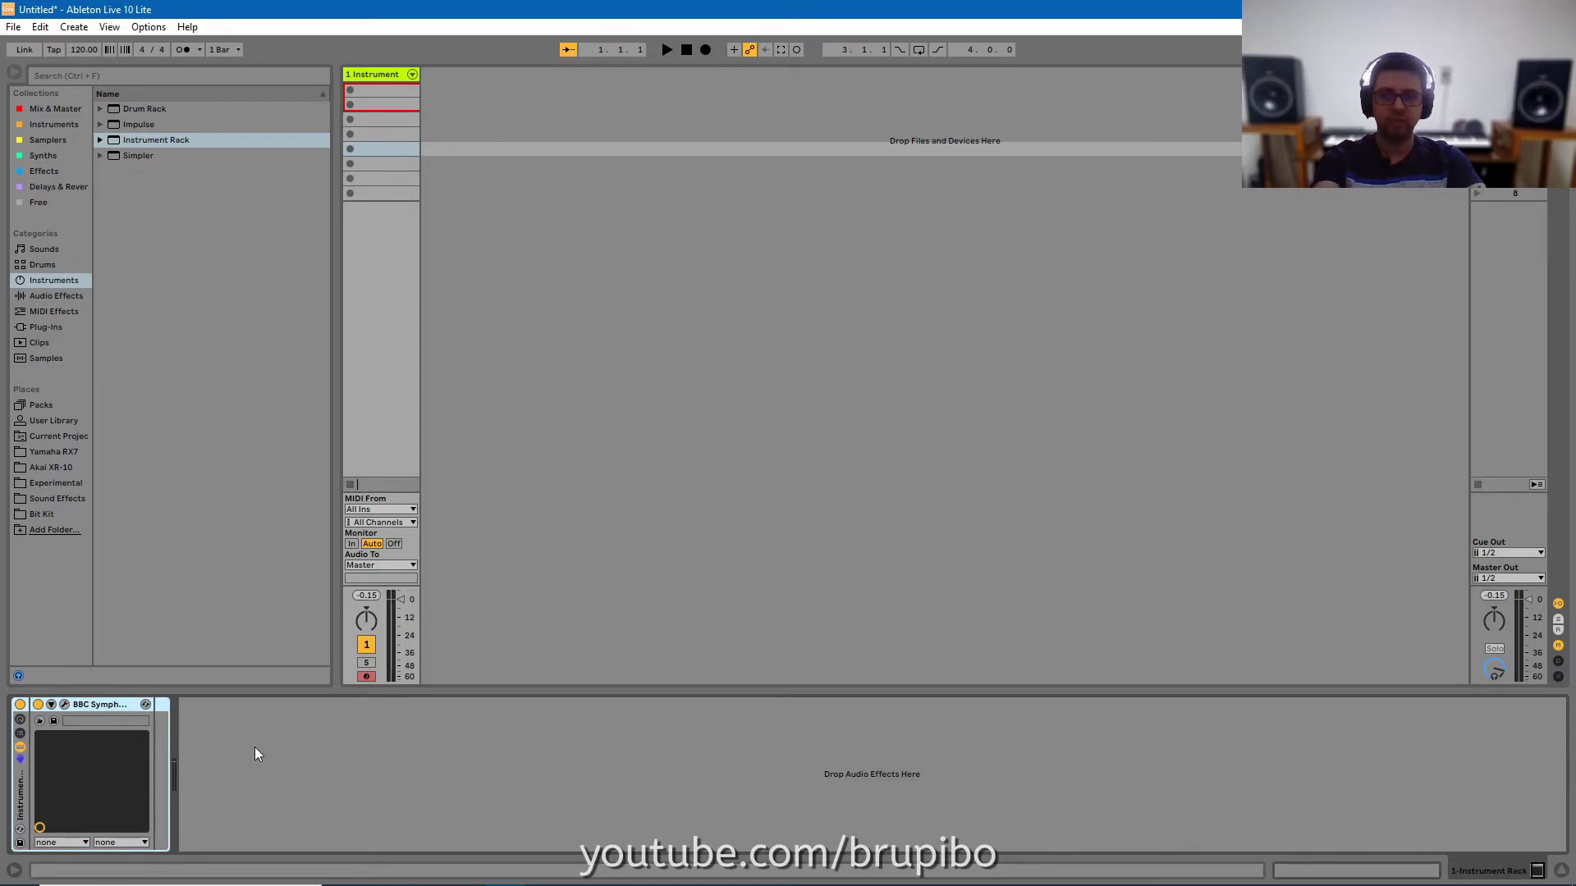
click(22, 735)
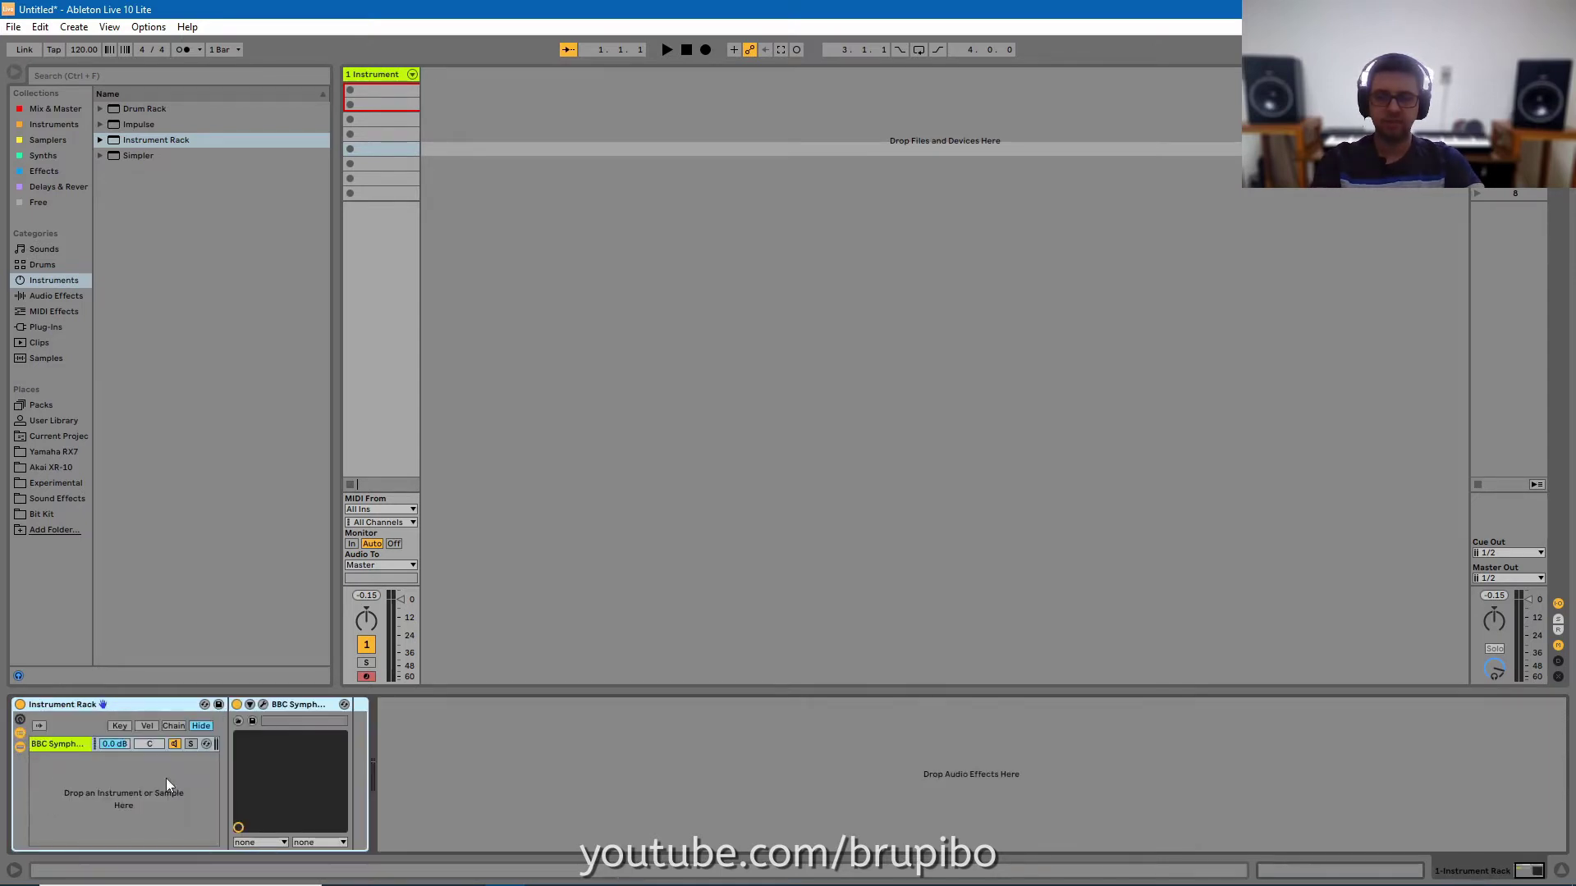
Check the instrument loaded in the rack's only chain and rename that chain Violins.
click(263, 705)
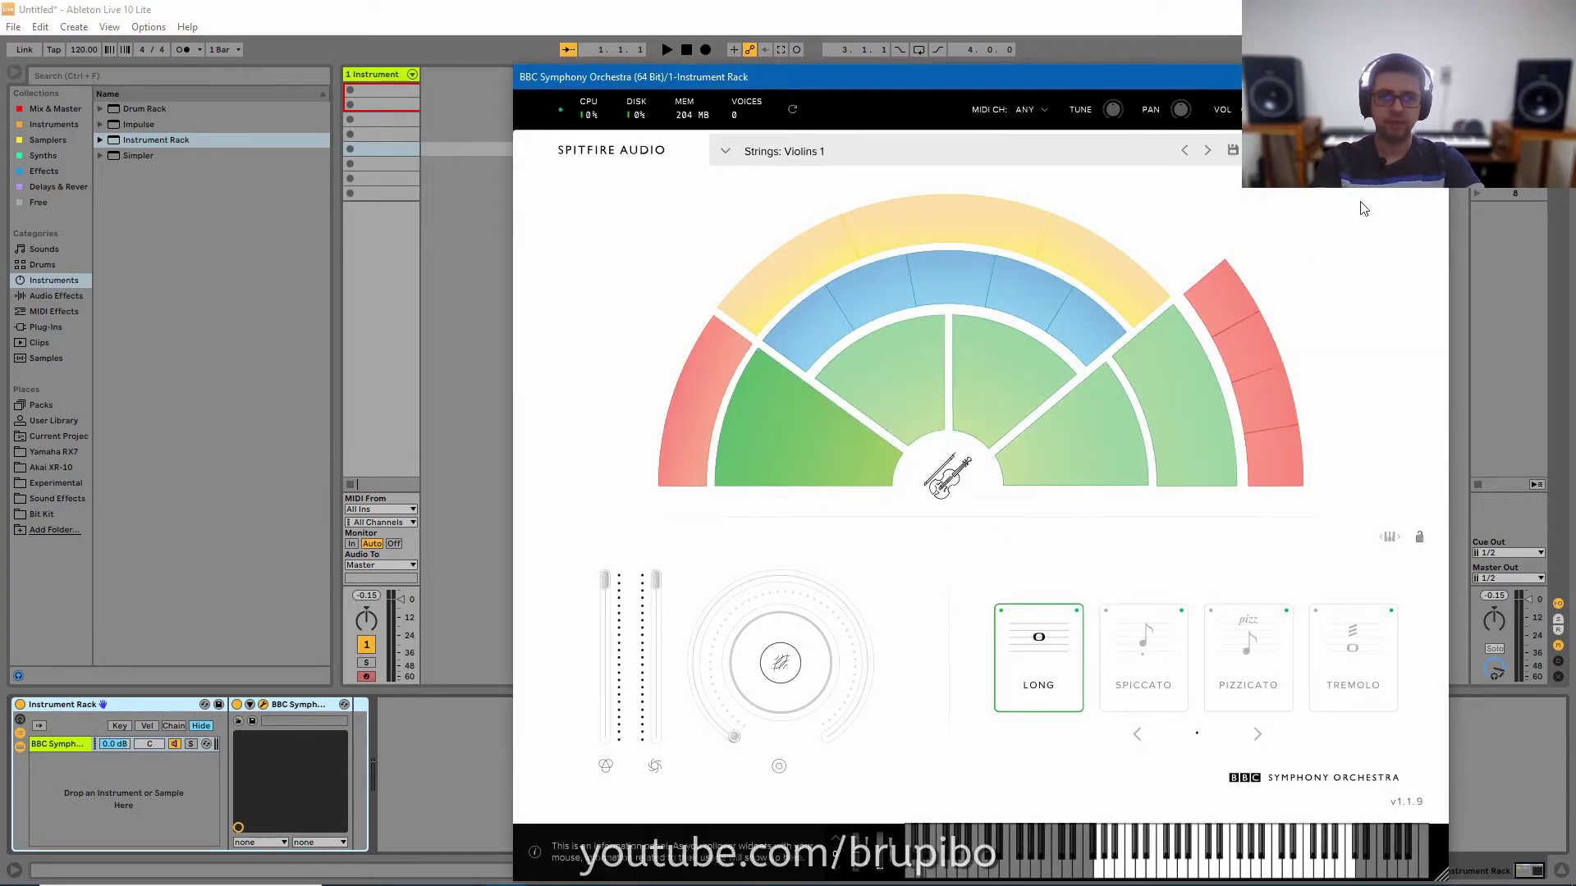
click(1431, 78)
click(57, 747)
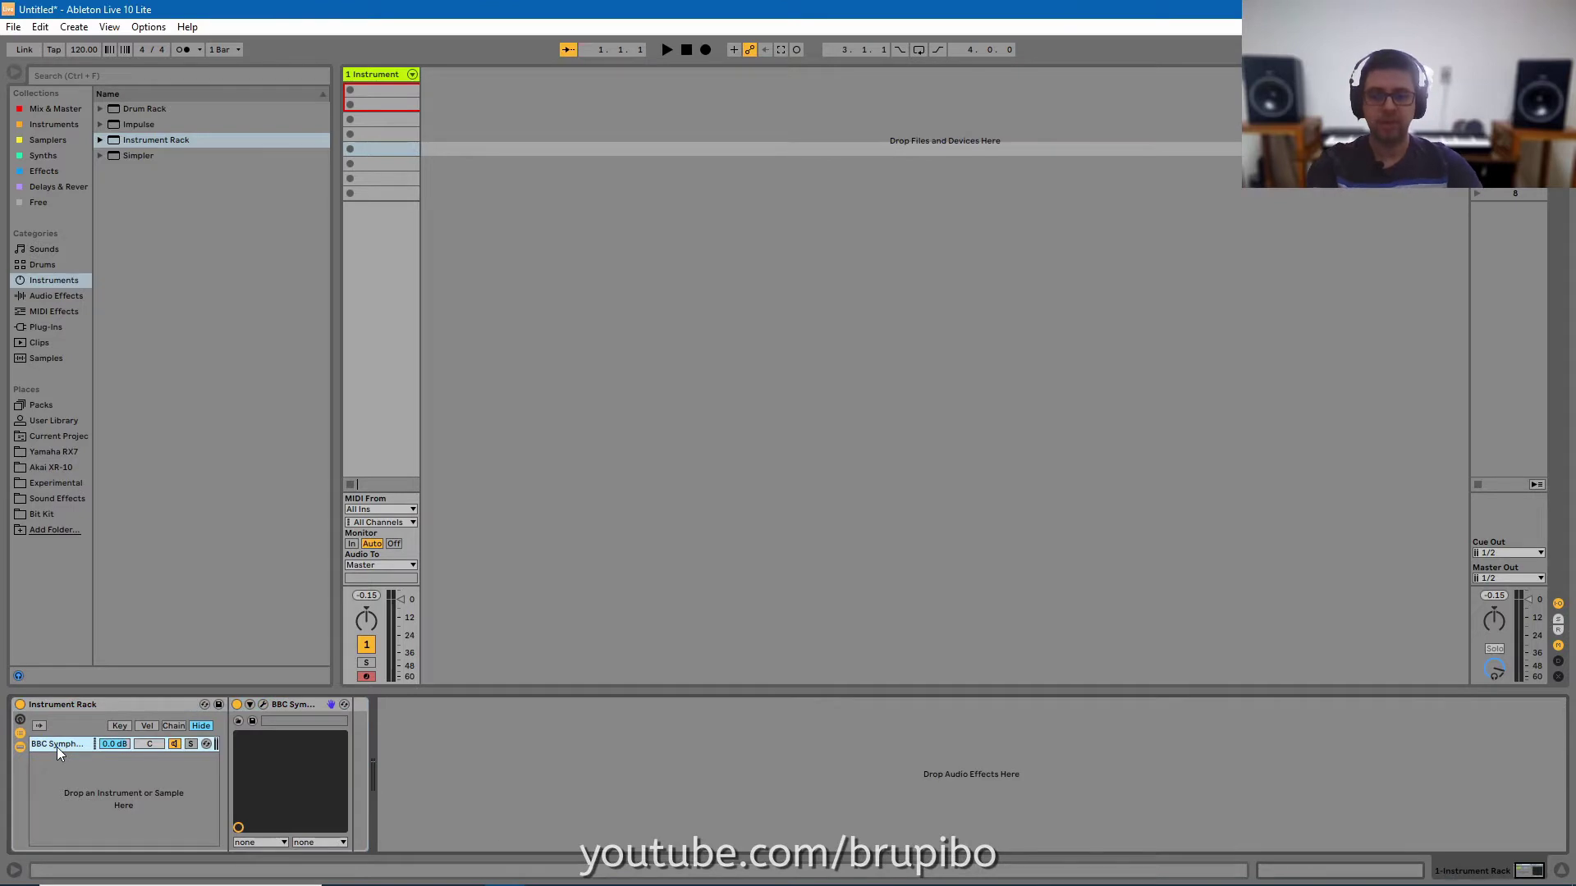
key(ctrl+r)
text(Violins)
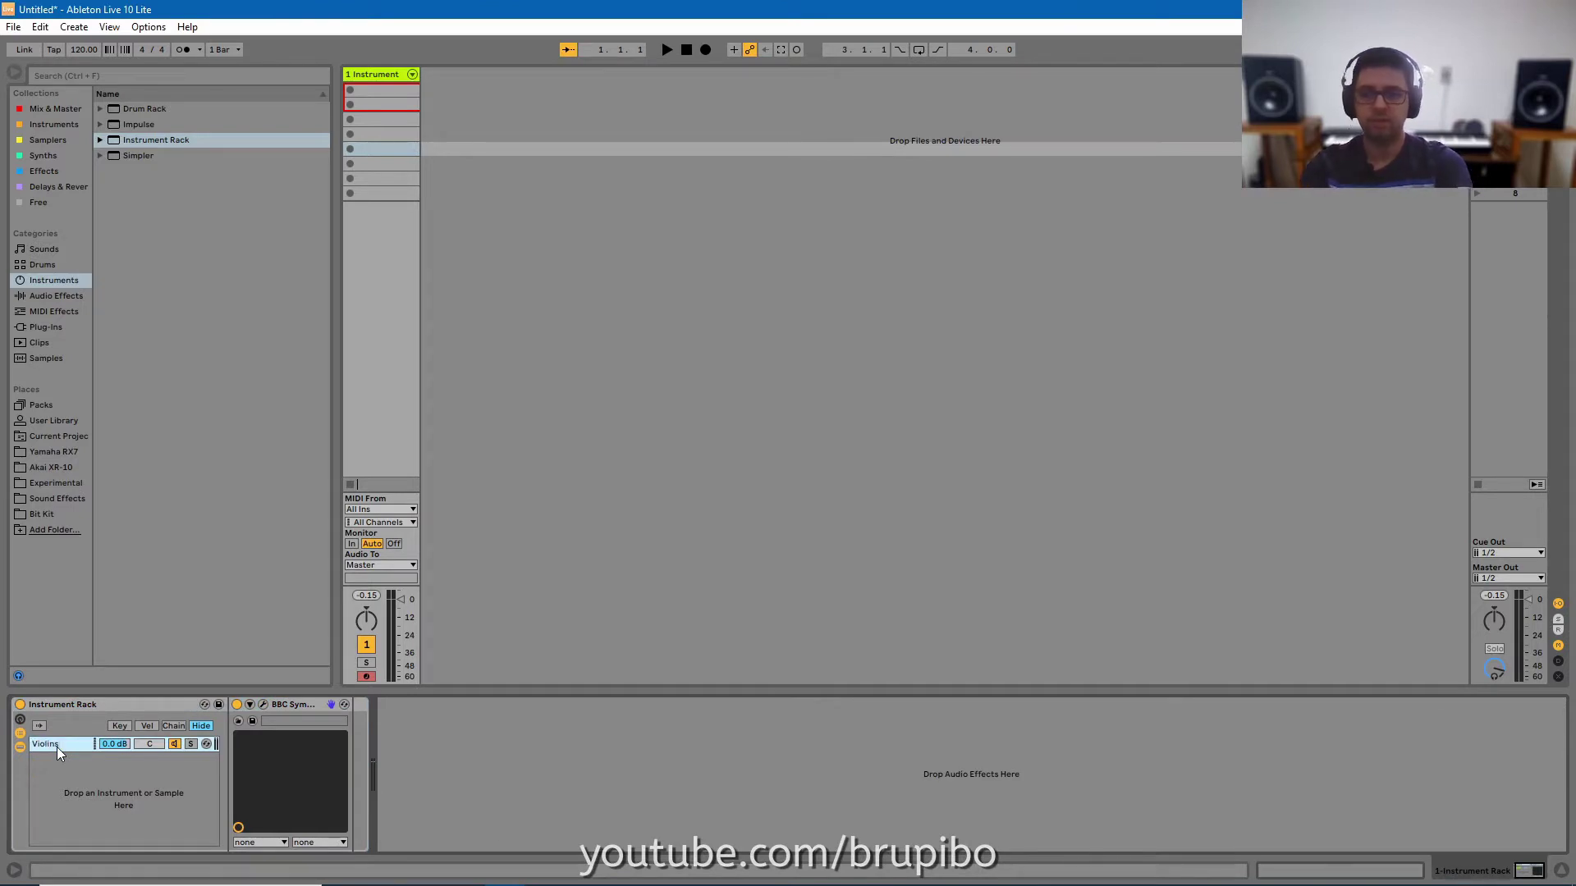
Duplicate the Violins chain in the Instrument Rack.
right_click(56, 747)
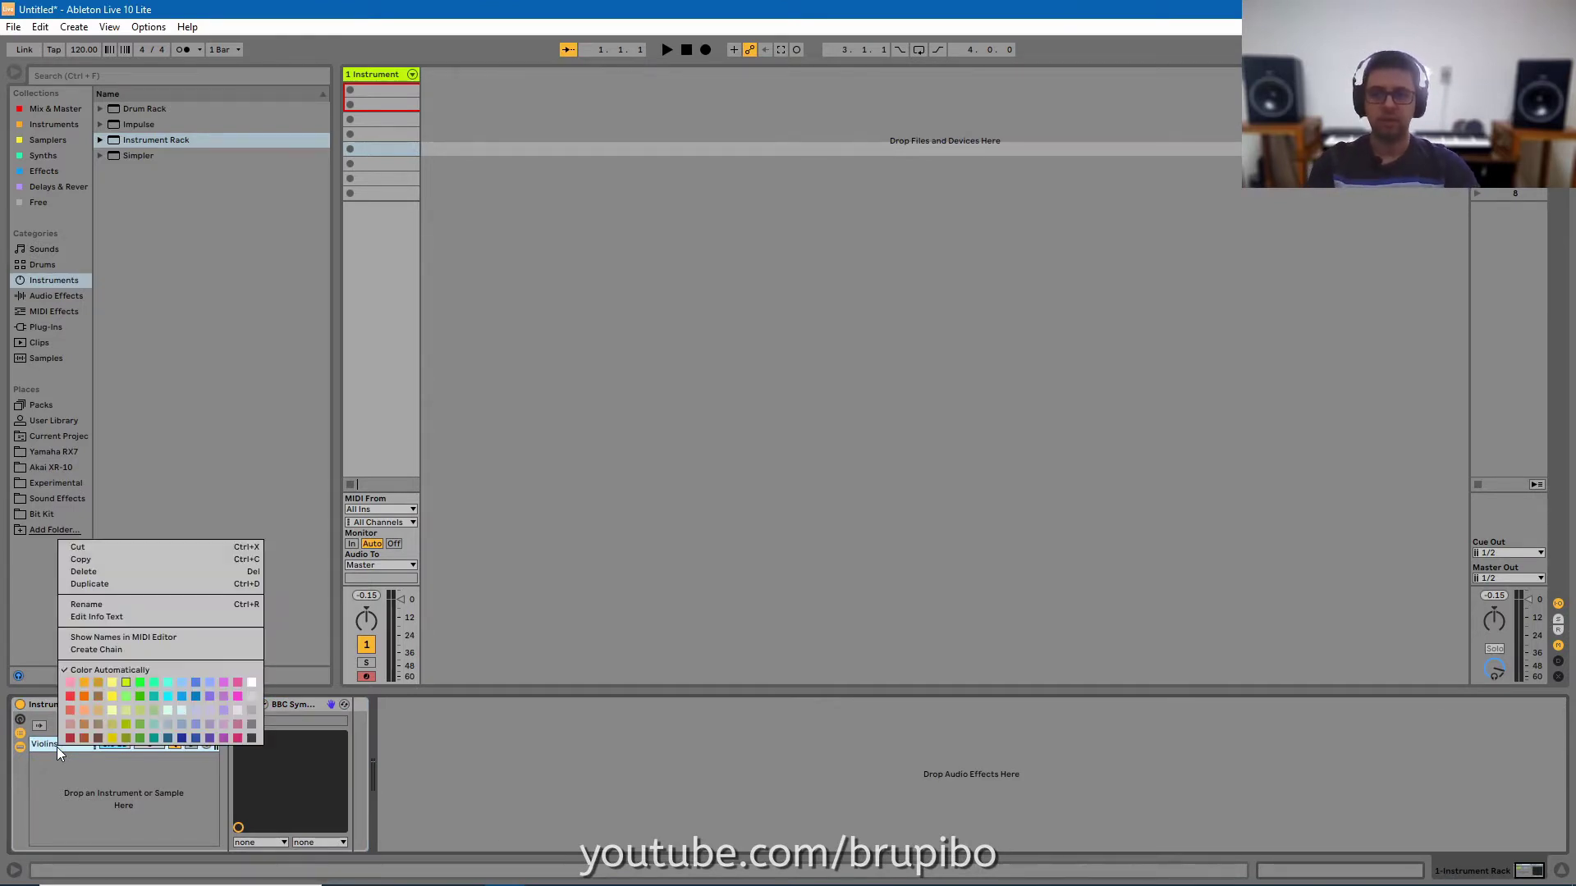
click(131, 584)
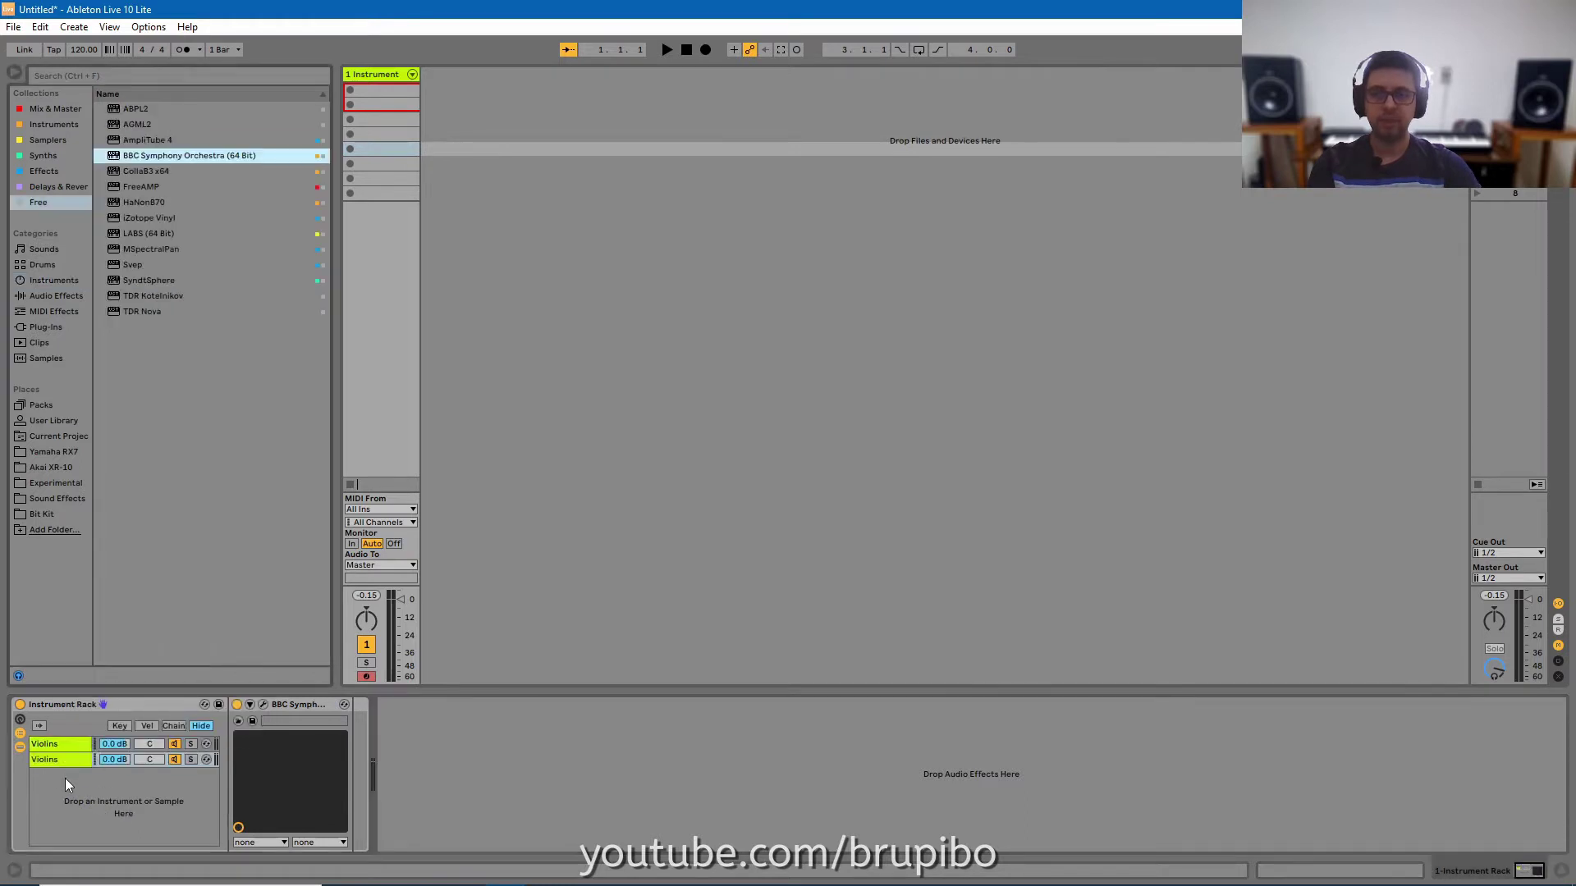
Try adding another BBC Symphony Orchestra instance to the rack as a new chain, and delete it.
drag(119, 164, 81, 792)
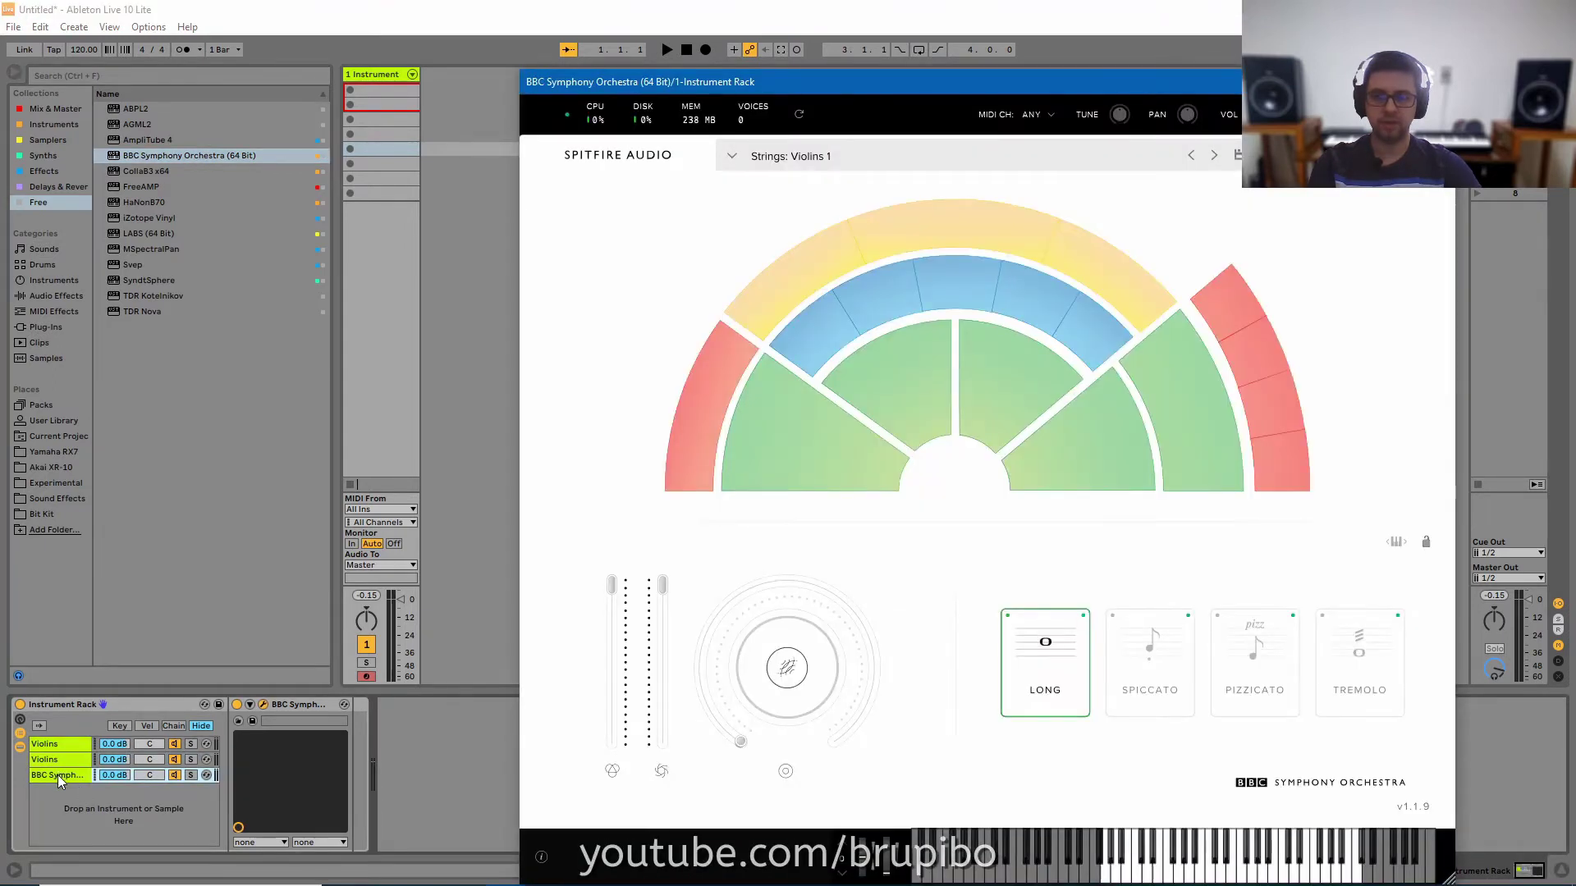
key(Delete)
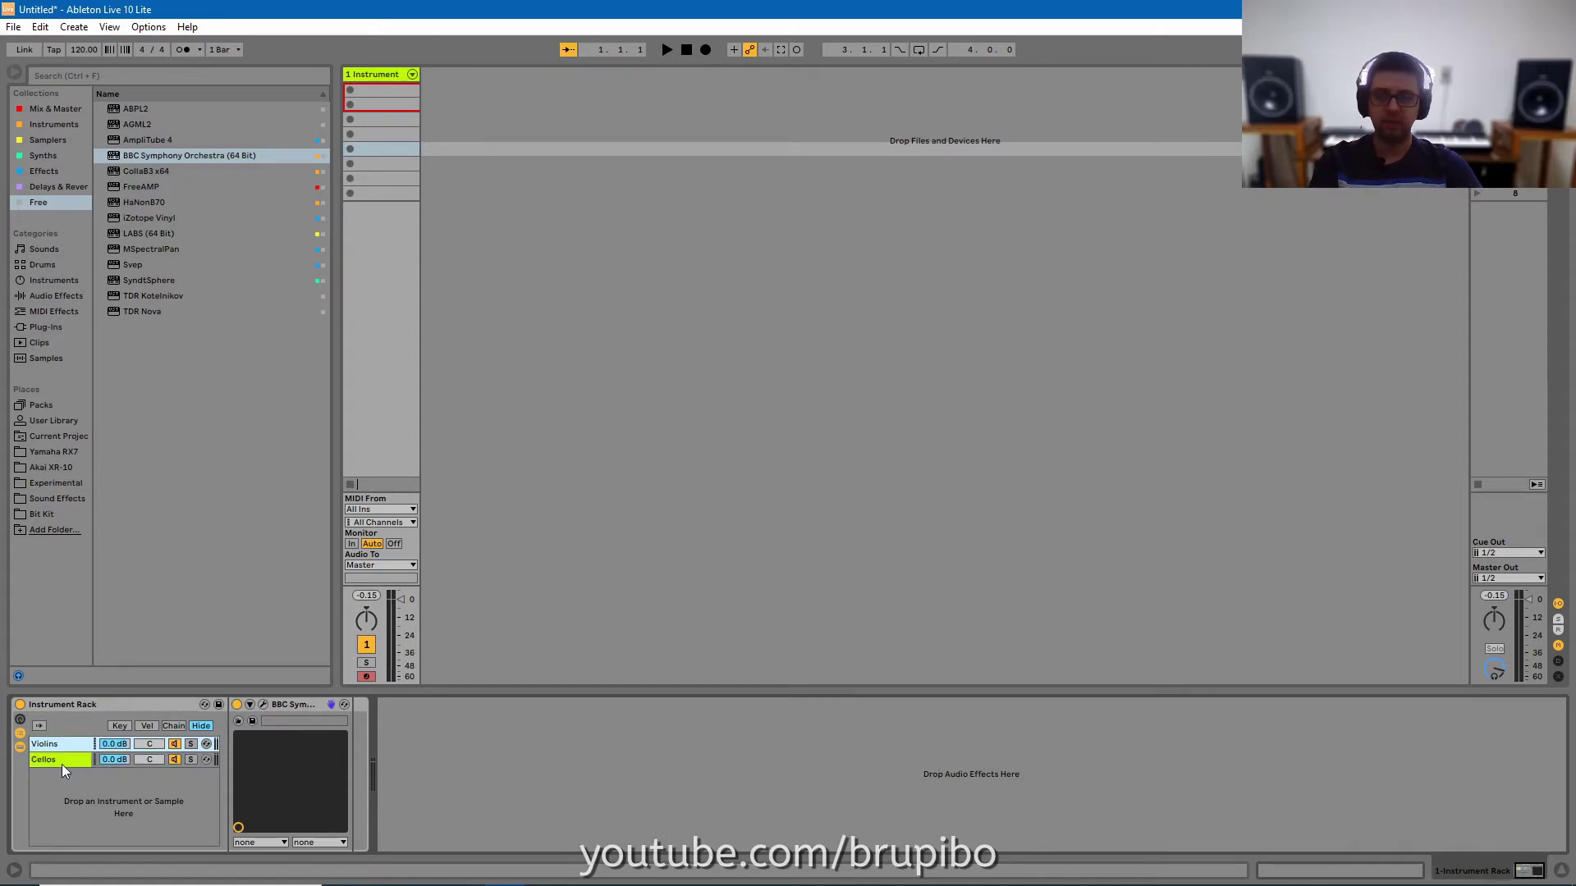
Switch the Cellos chain's BBC Symphony Orchestra plug-in to the Celli section and close its window.
key(Up)
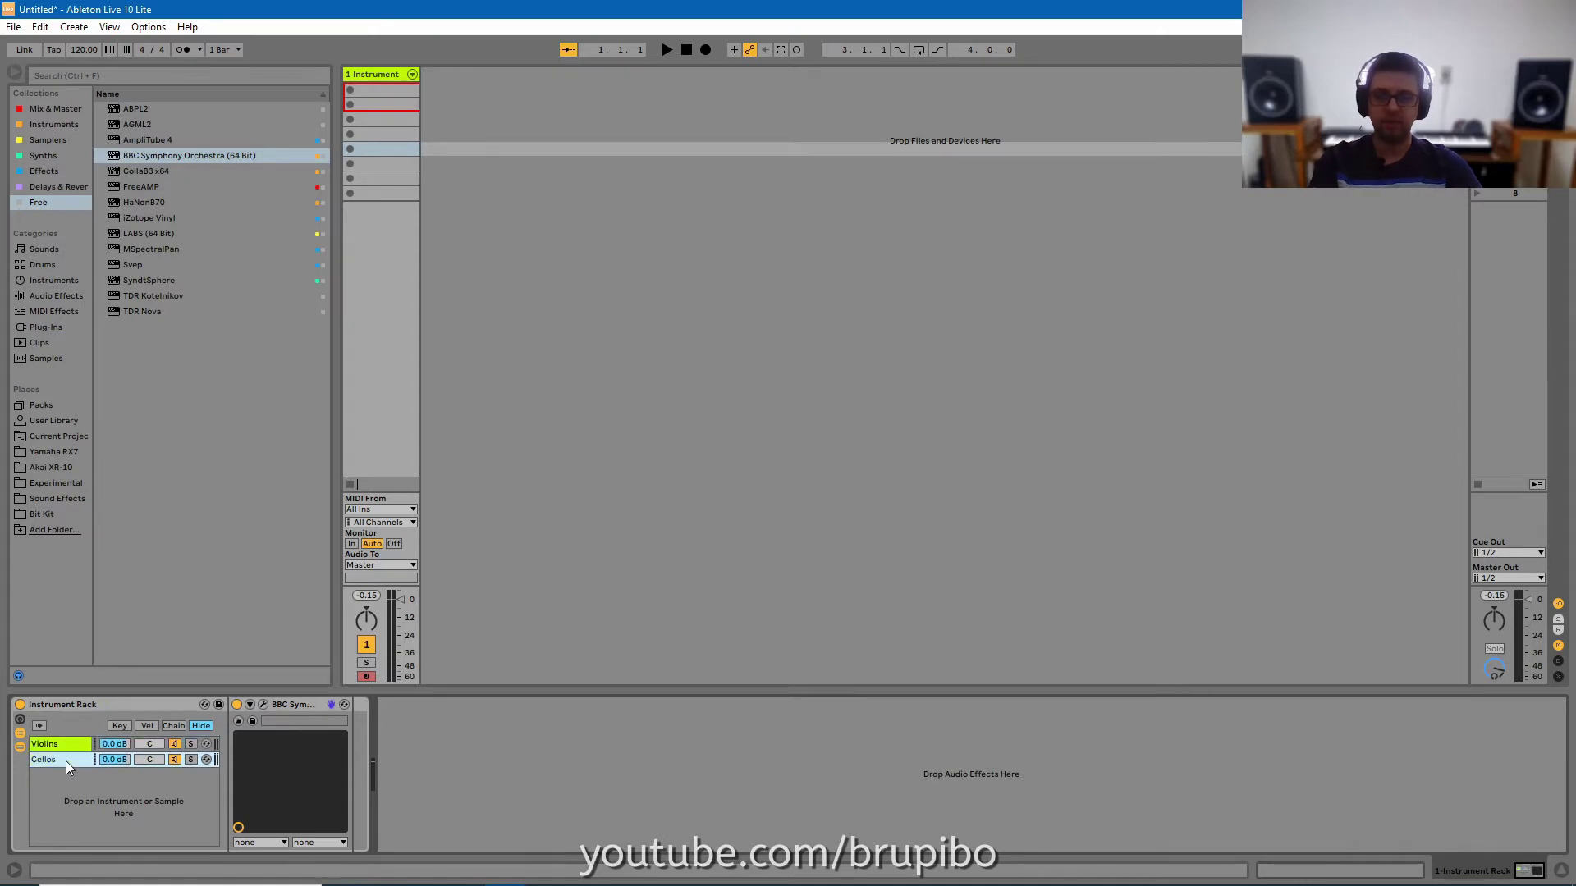
click(238, 721)
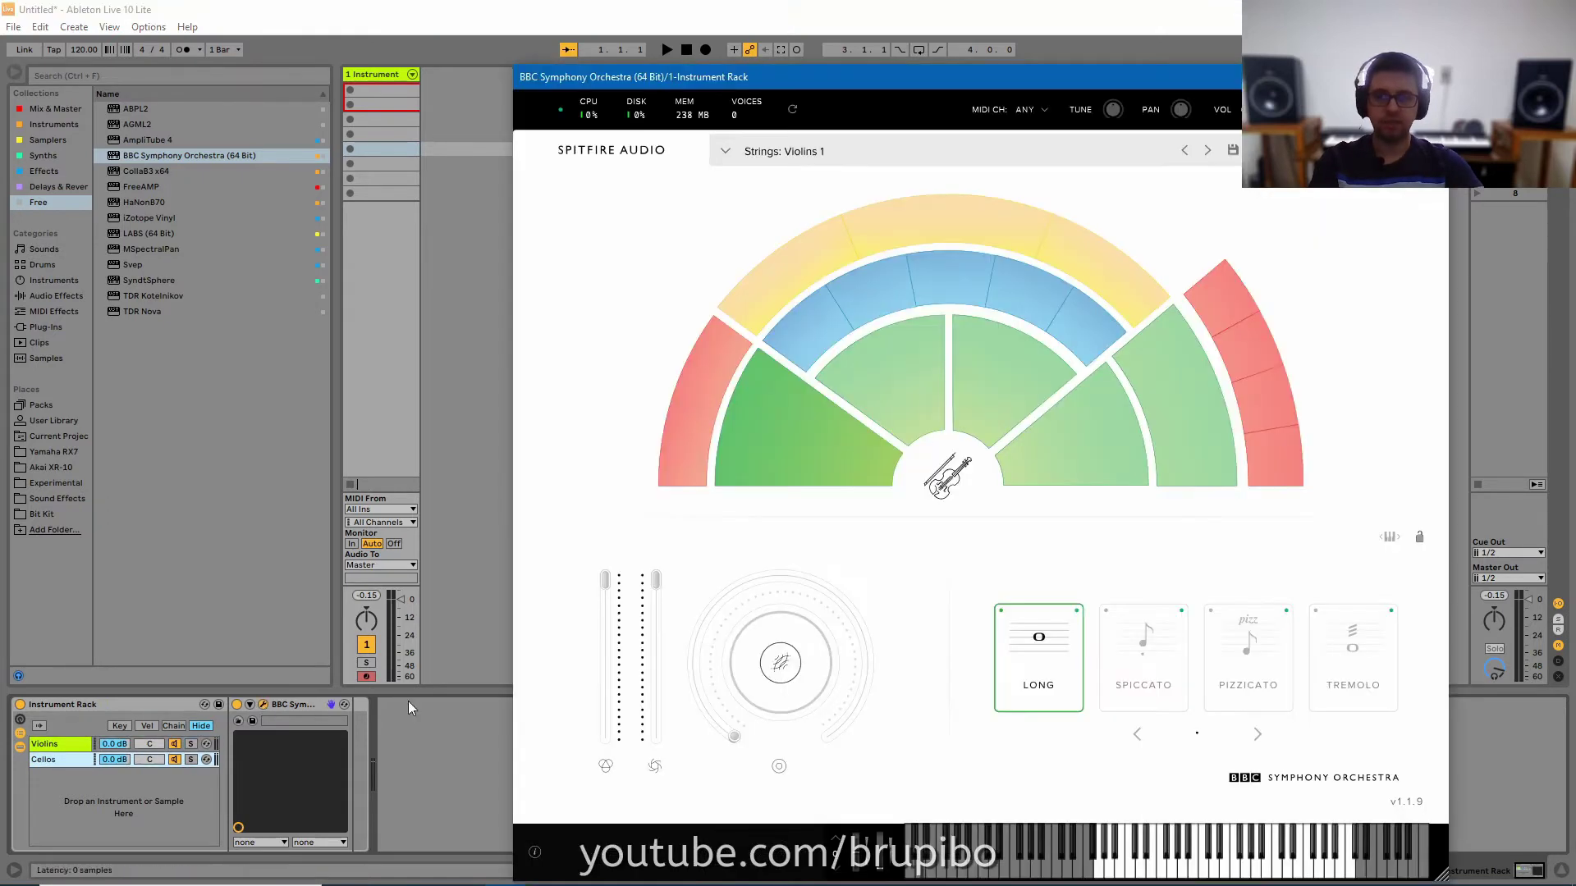
click(1069, 444)
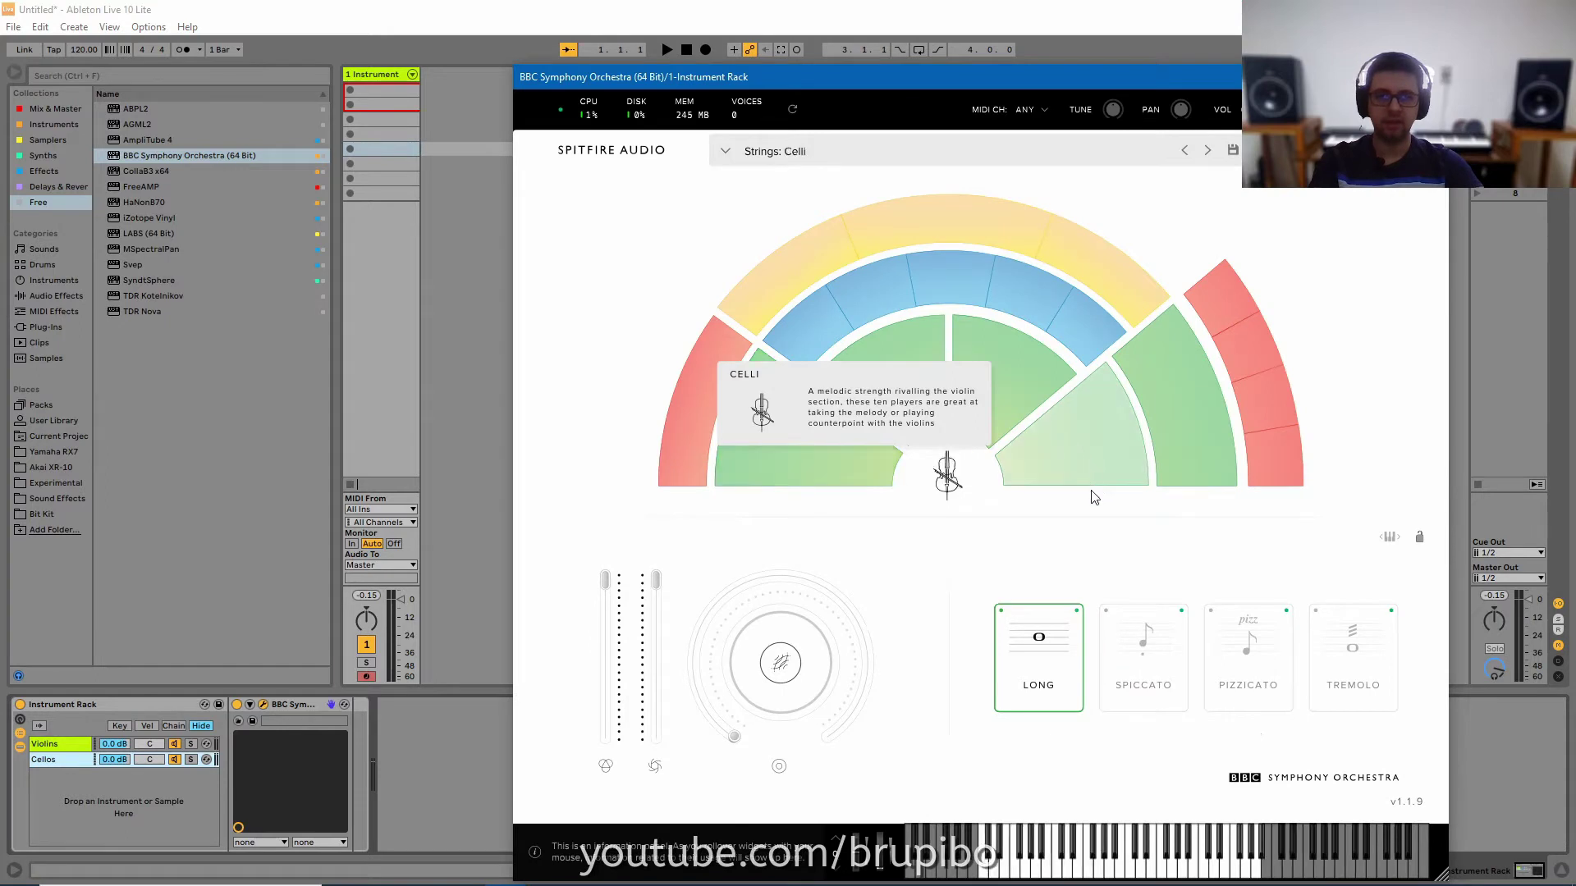
click(1430, 77)
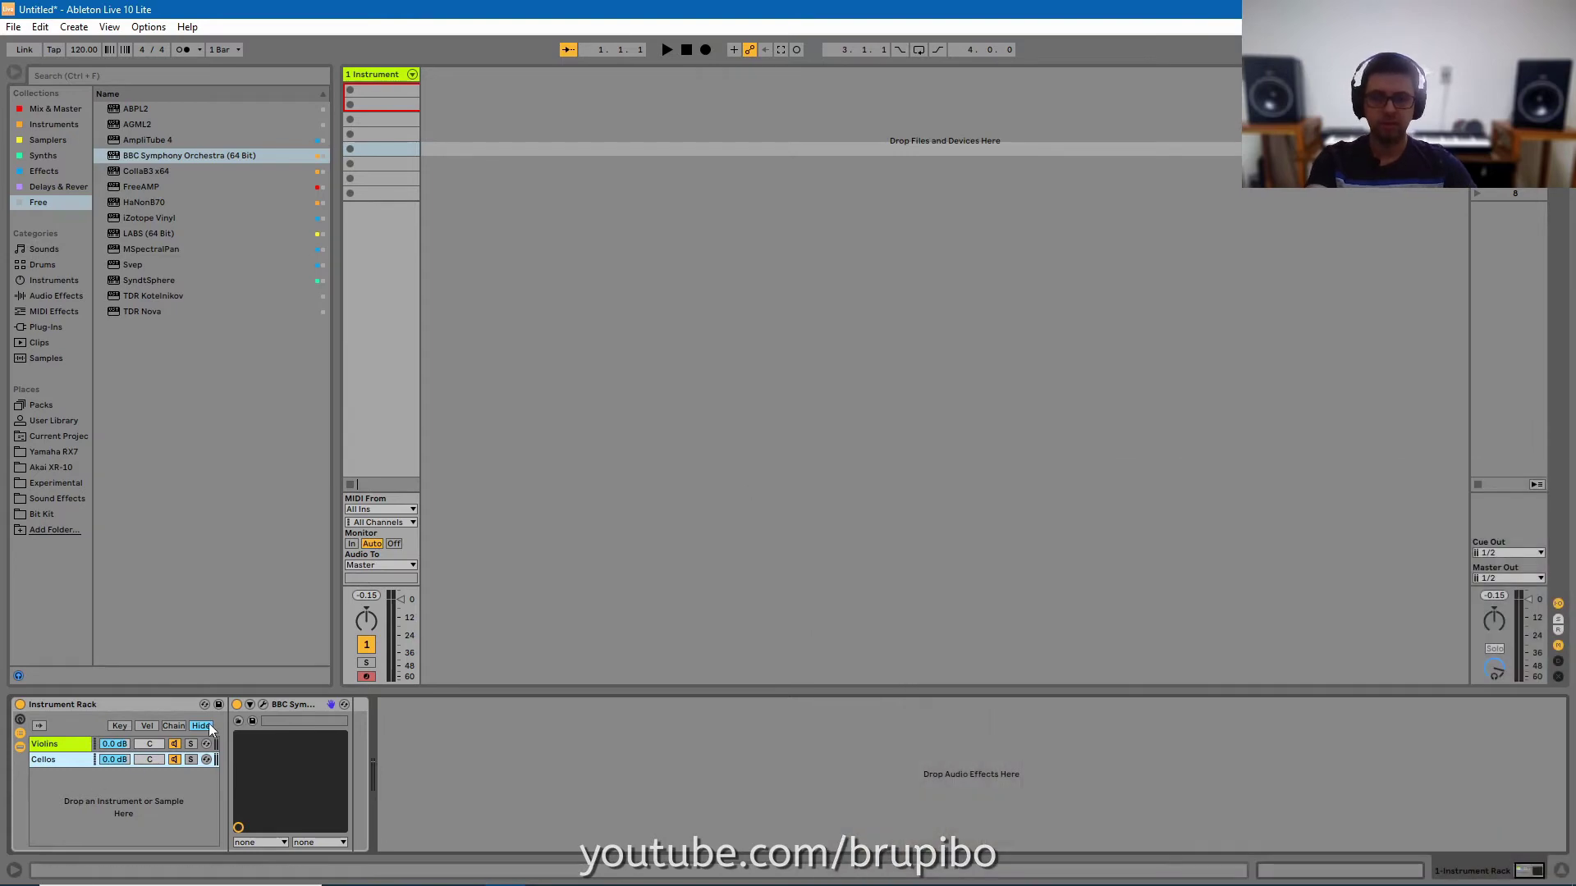
Split the rack's key zones at C3, with Violins from C3 upward and Cellos on the notes below it.
click(119, 727)
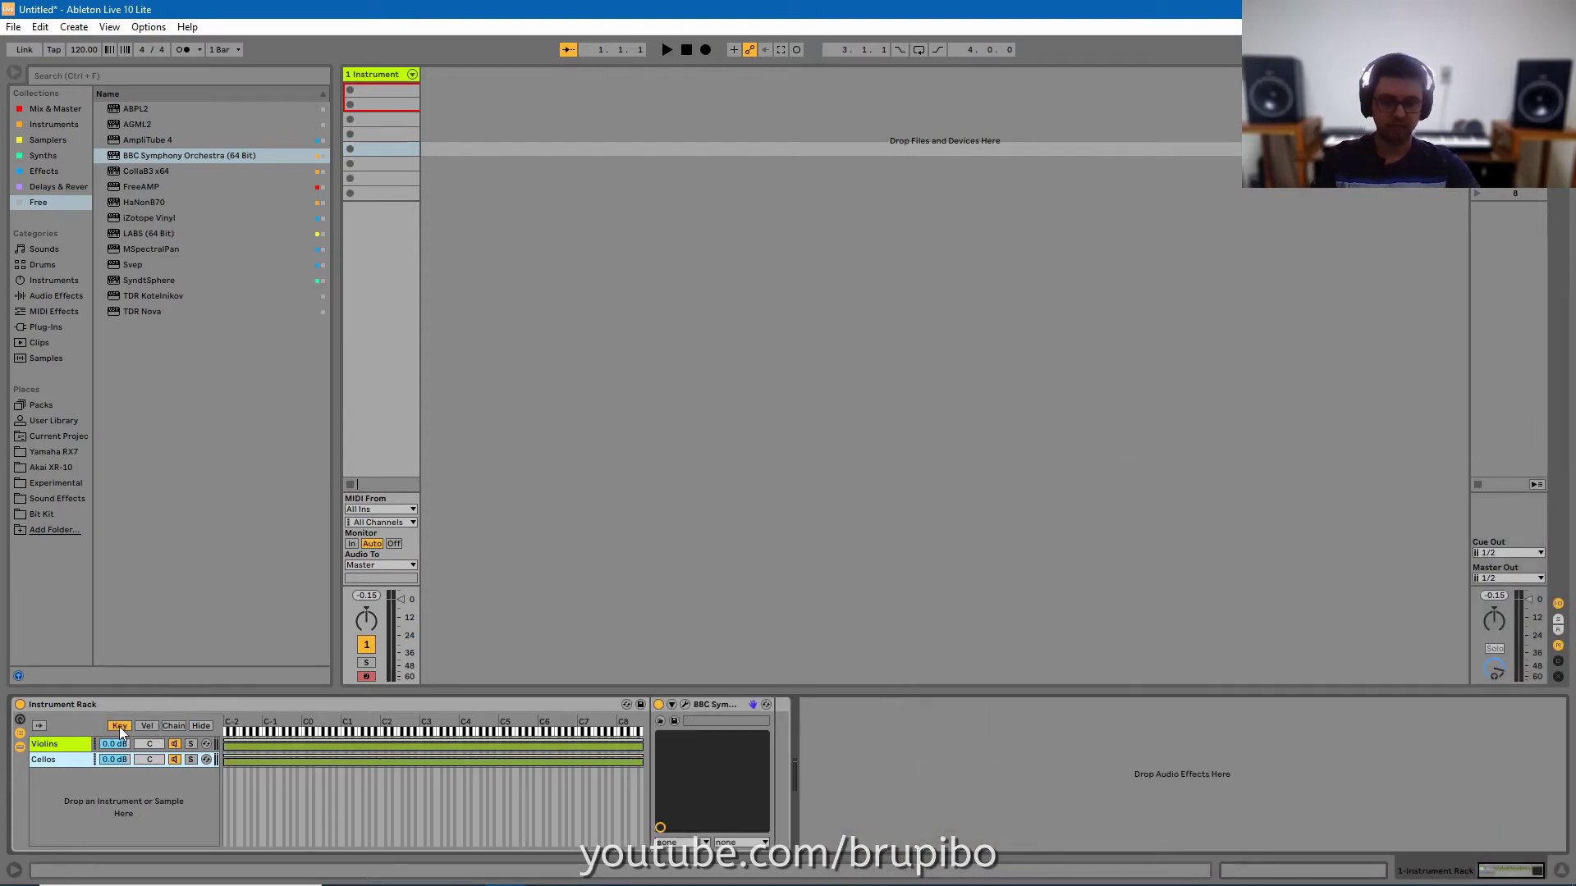
drag(227, 746, 422, 751)
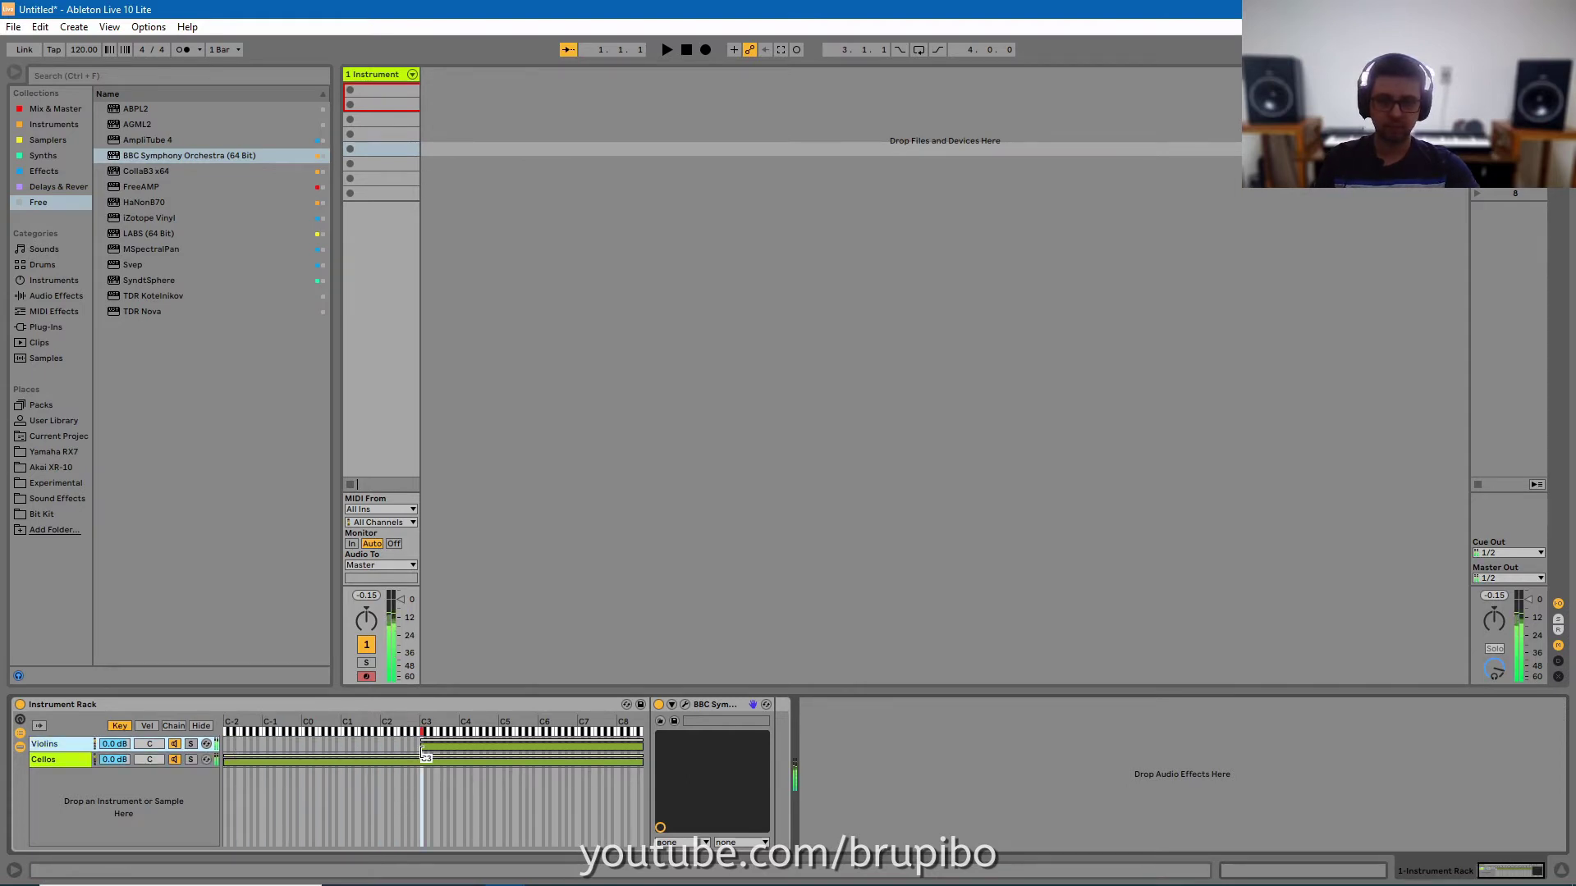
drag(643, 760, 421, 761)
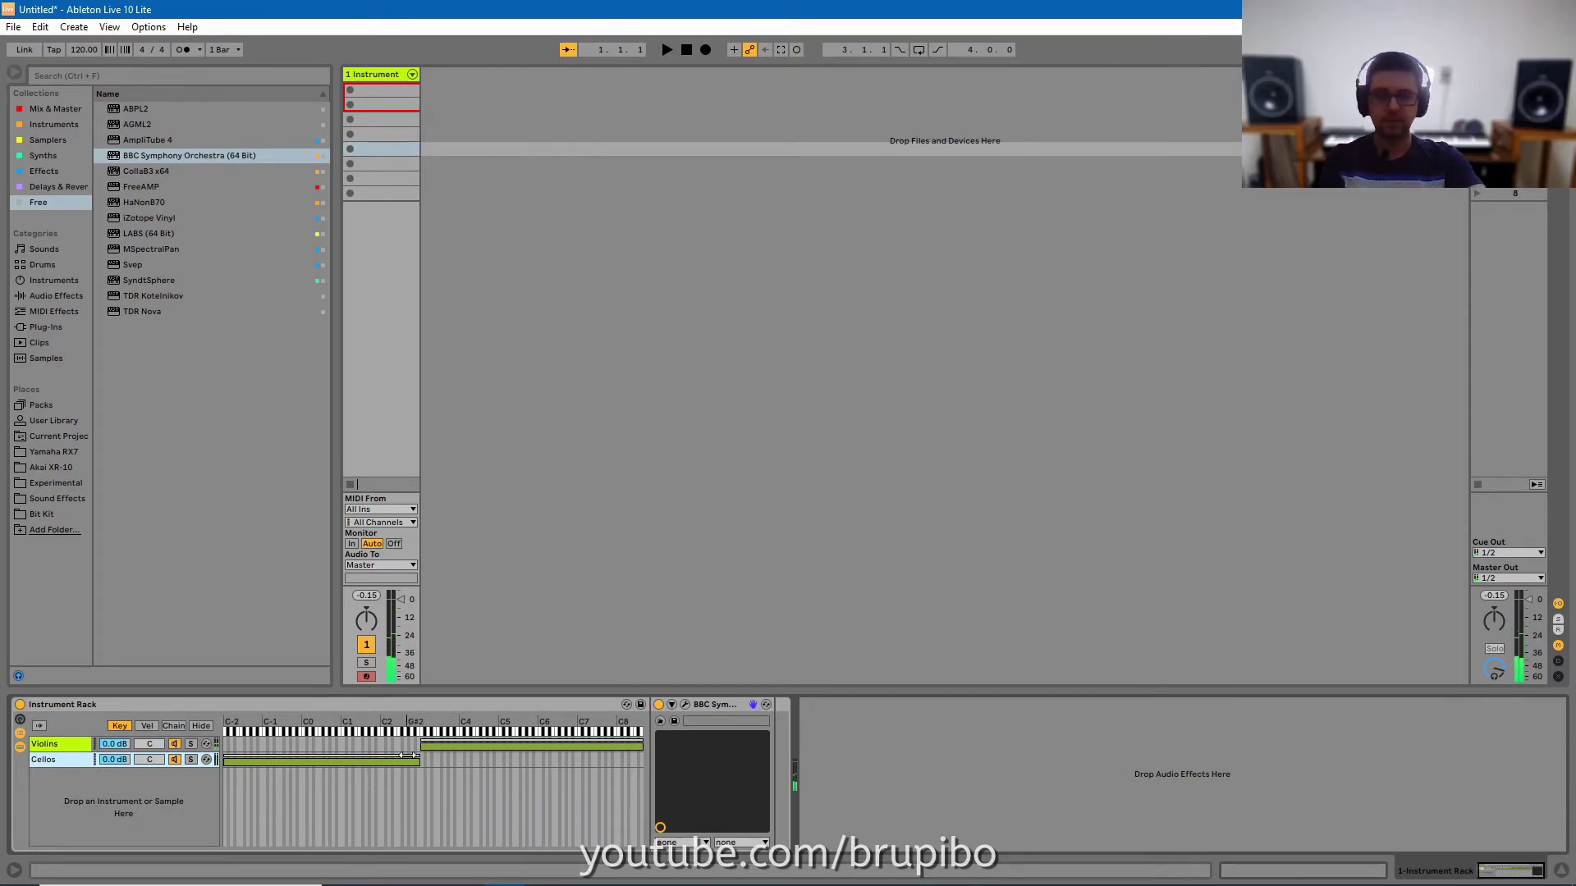
drag(415, 742, 421, 743)
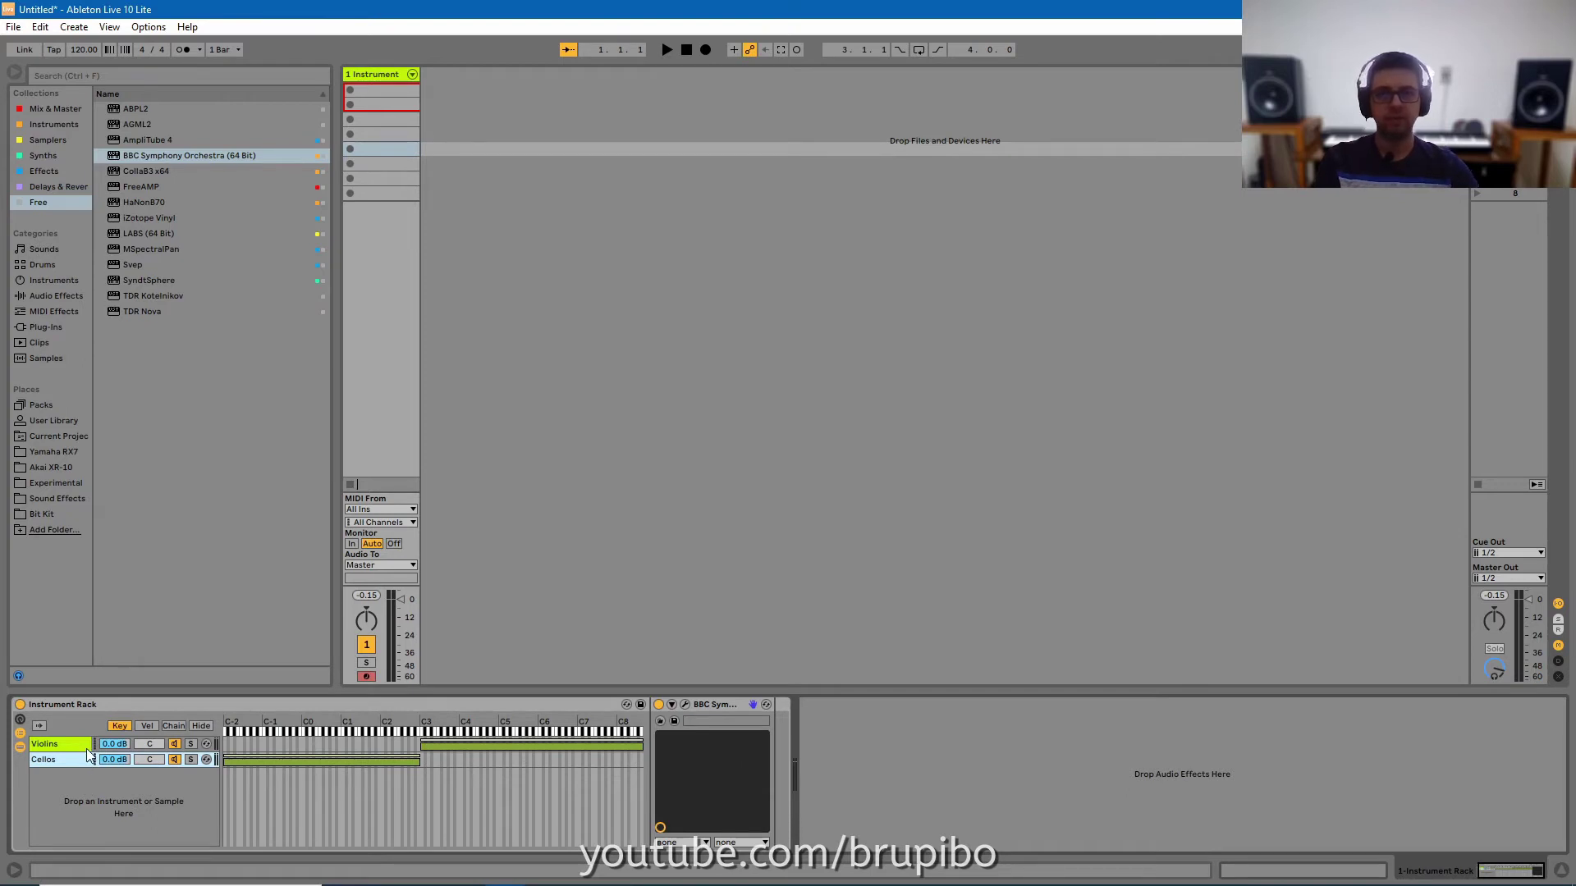
Show the rack's macro controls, unfold the Cellos plug-in's parameters and map its Reverb to Macro 1.
click(20, 720)
click(846, 704)
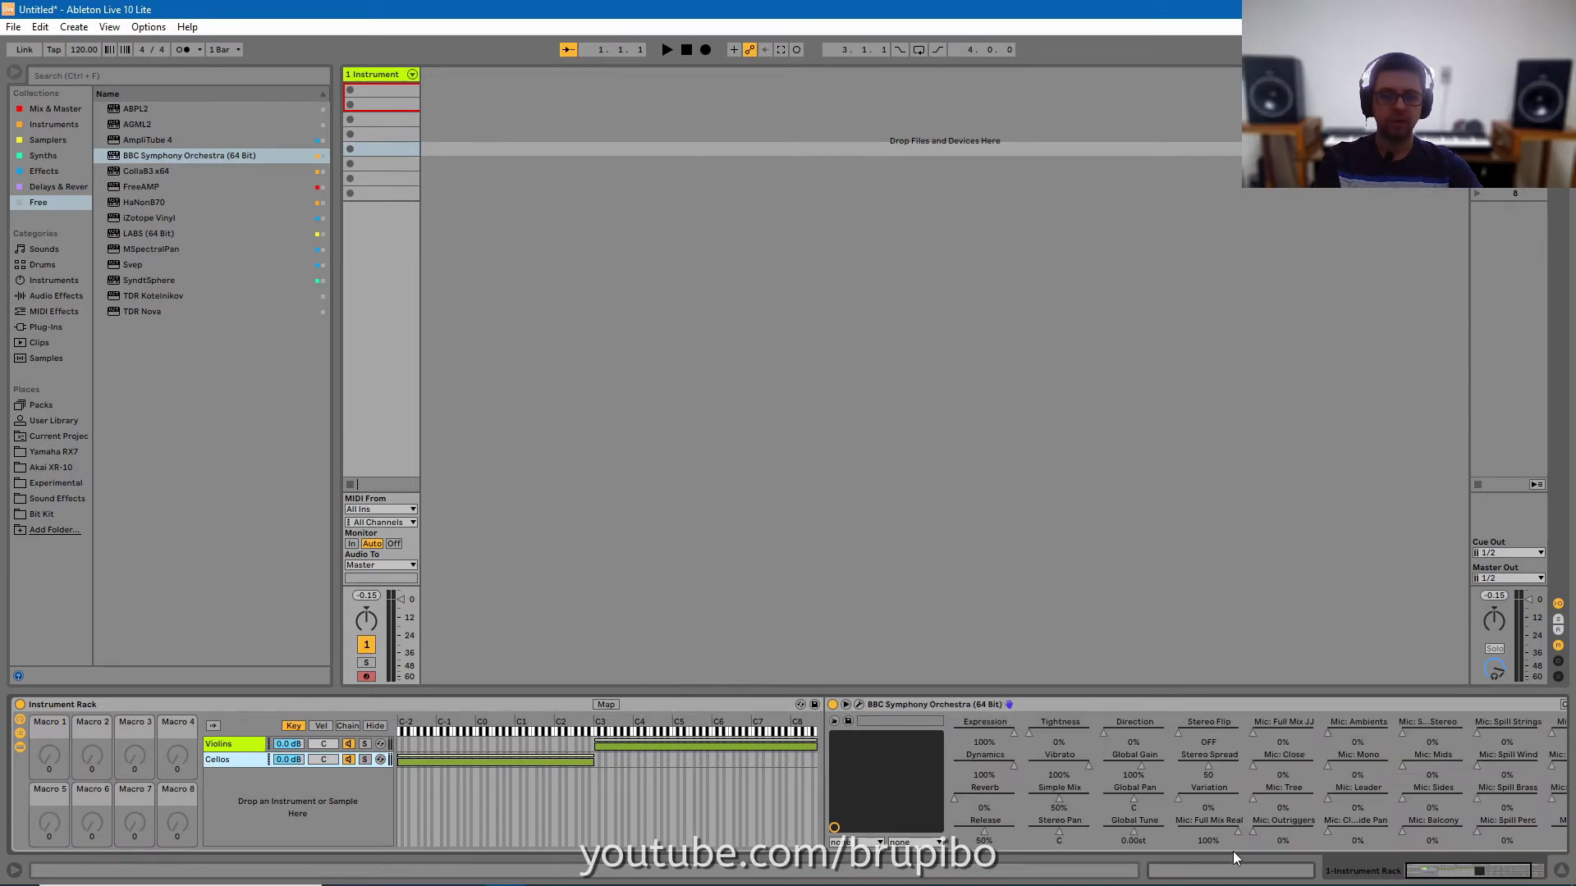
drag(1451, 874, 1469, 875)
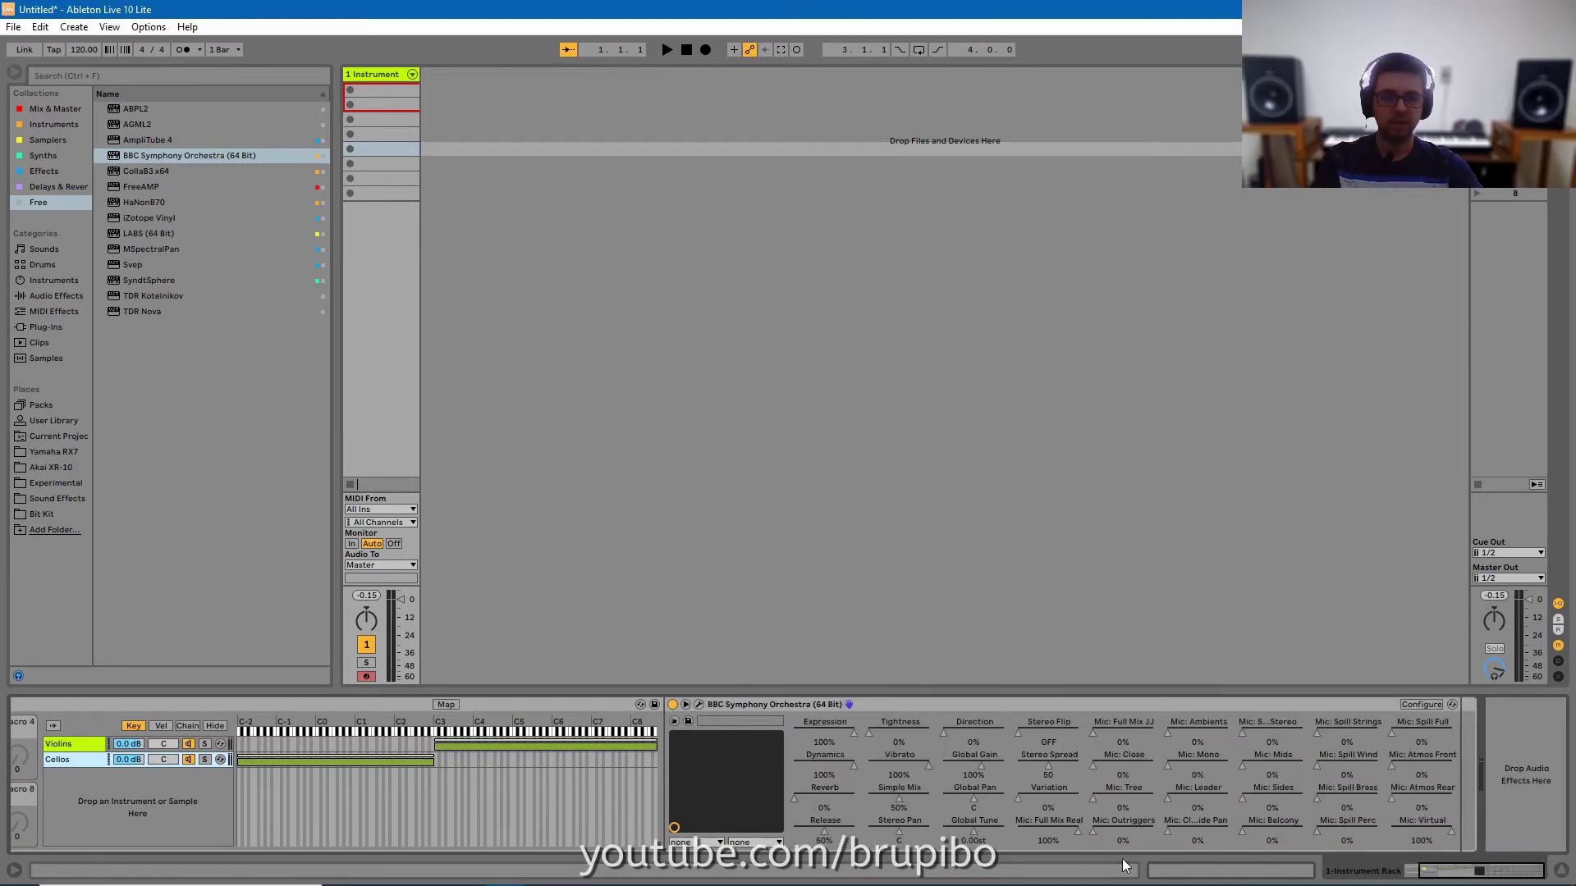
right_click(794, 798)
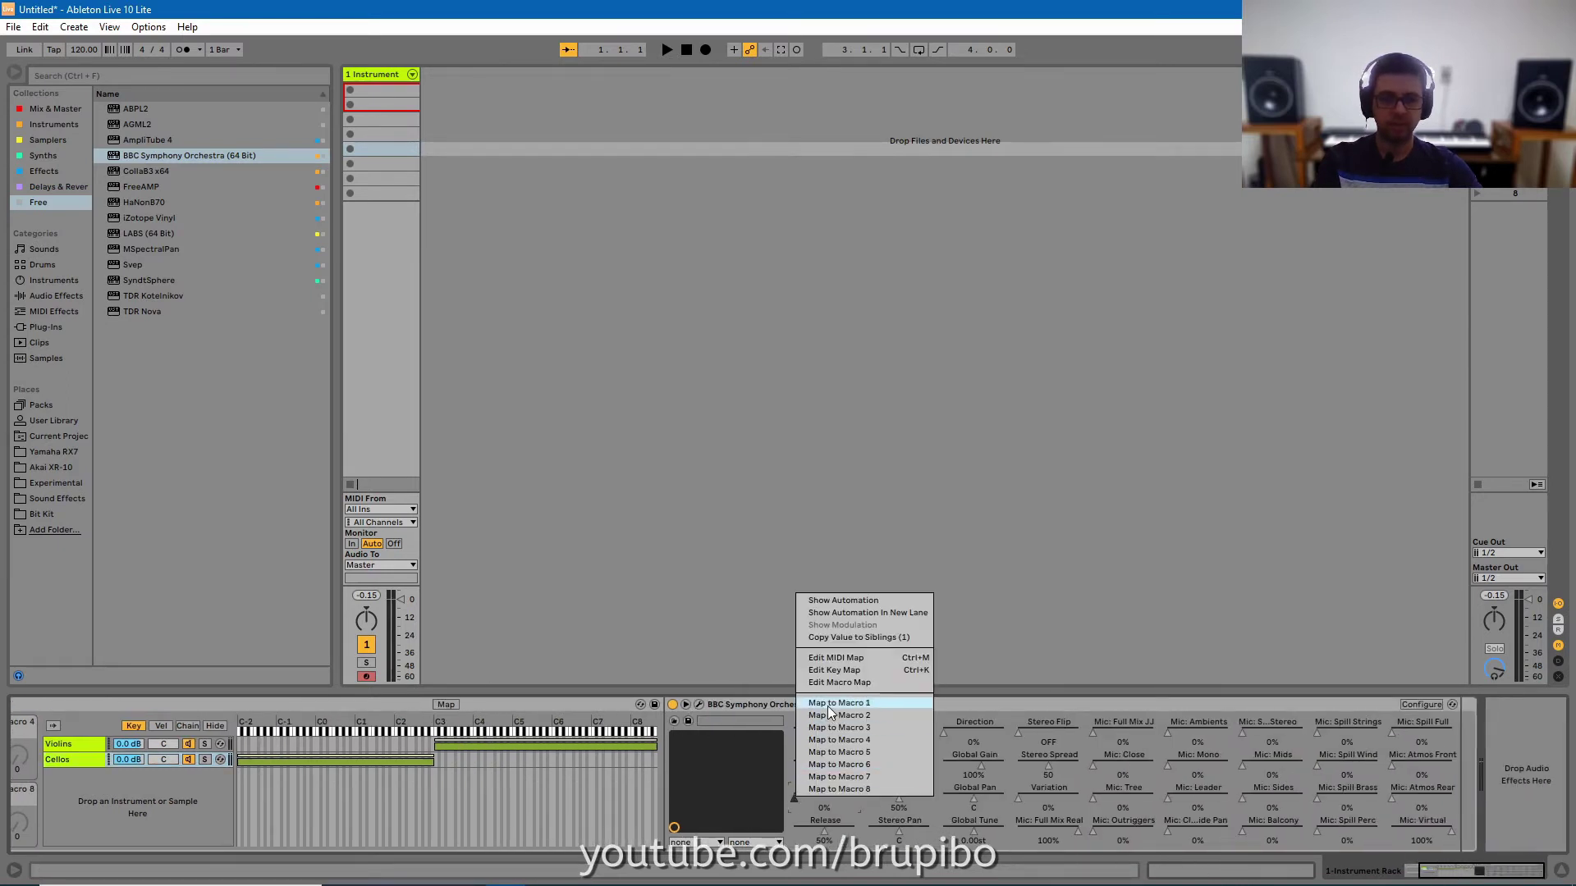
click(828, 704)
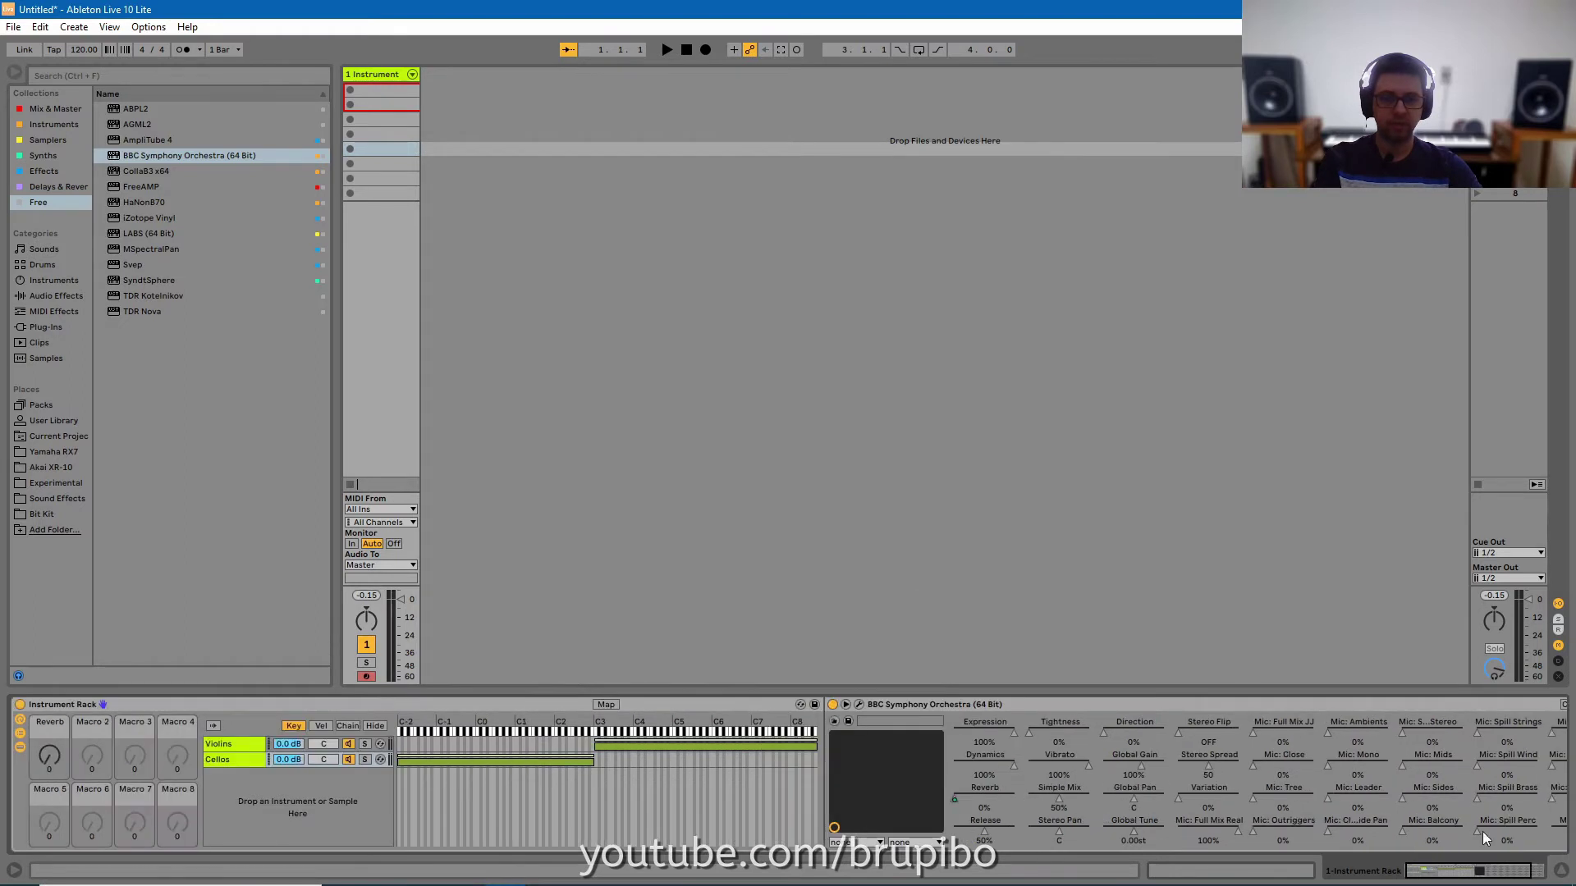
Unfold the Violins chain's plug-in parameters and map its Reverb to Macro 1 as well.
drag(1458, 874, 1406, 876)
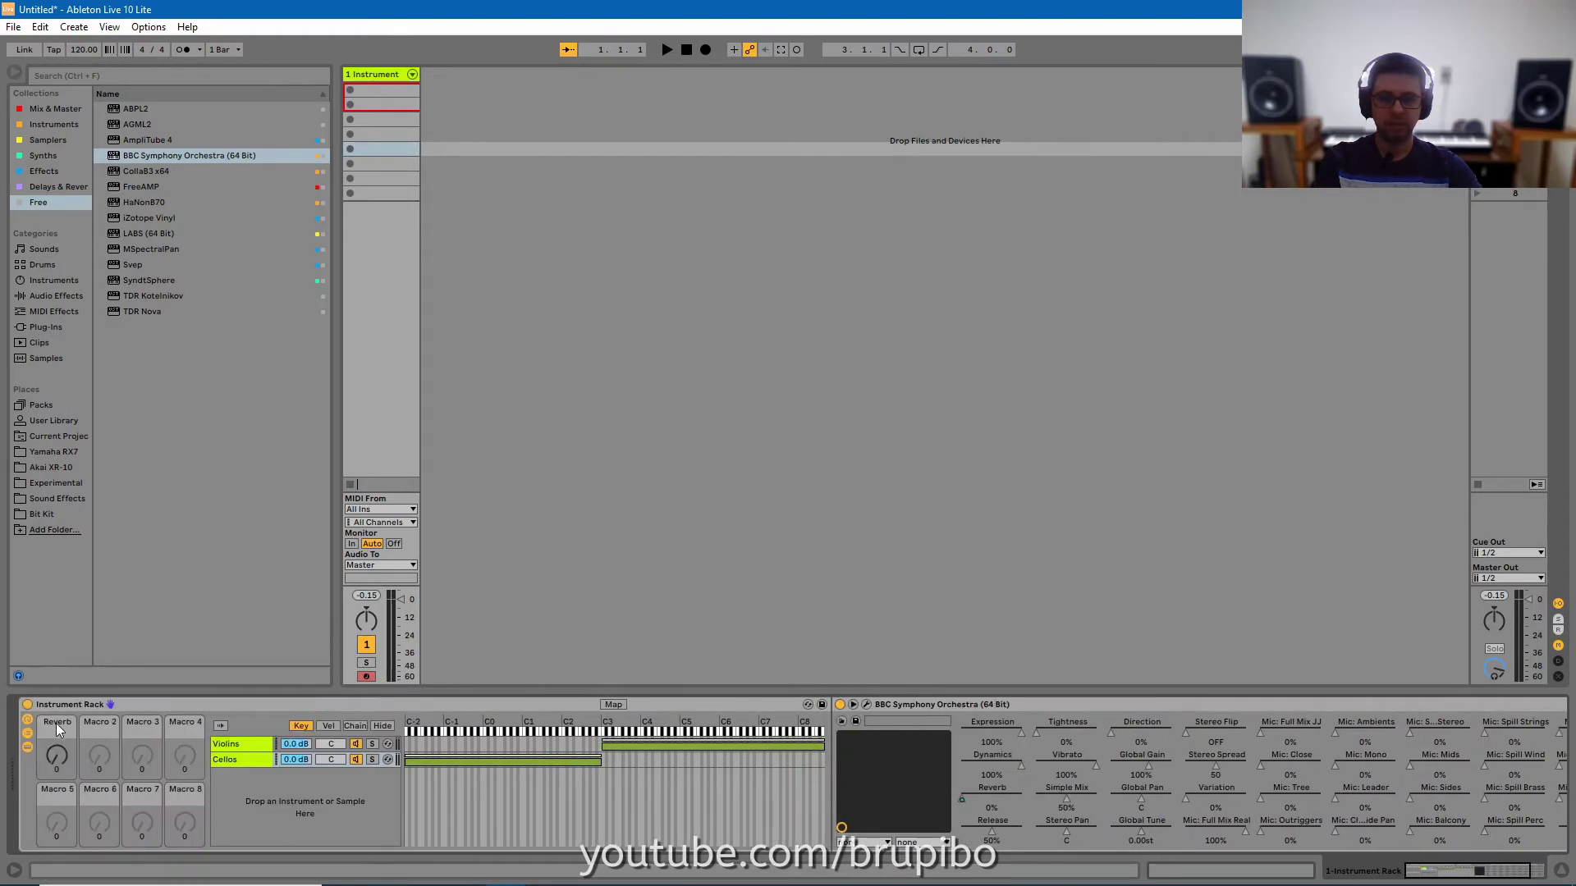
click(244, 745)
click(853, 705)
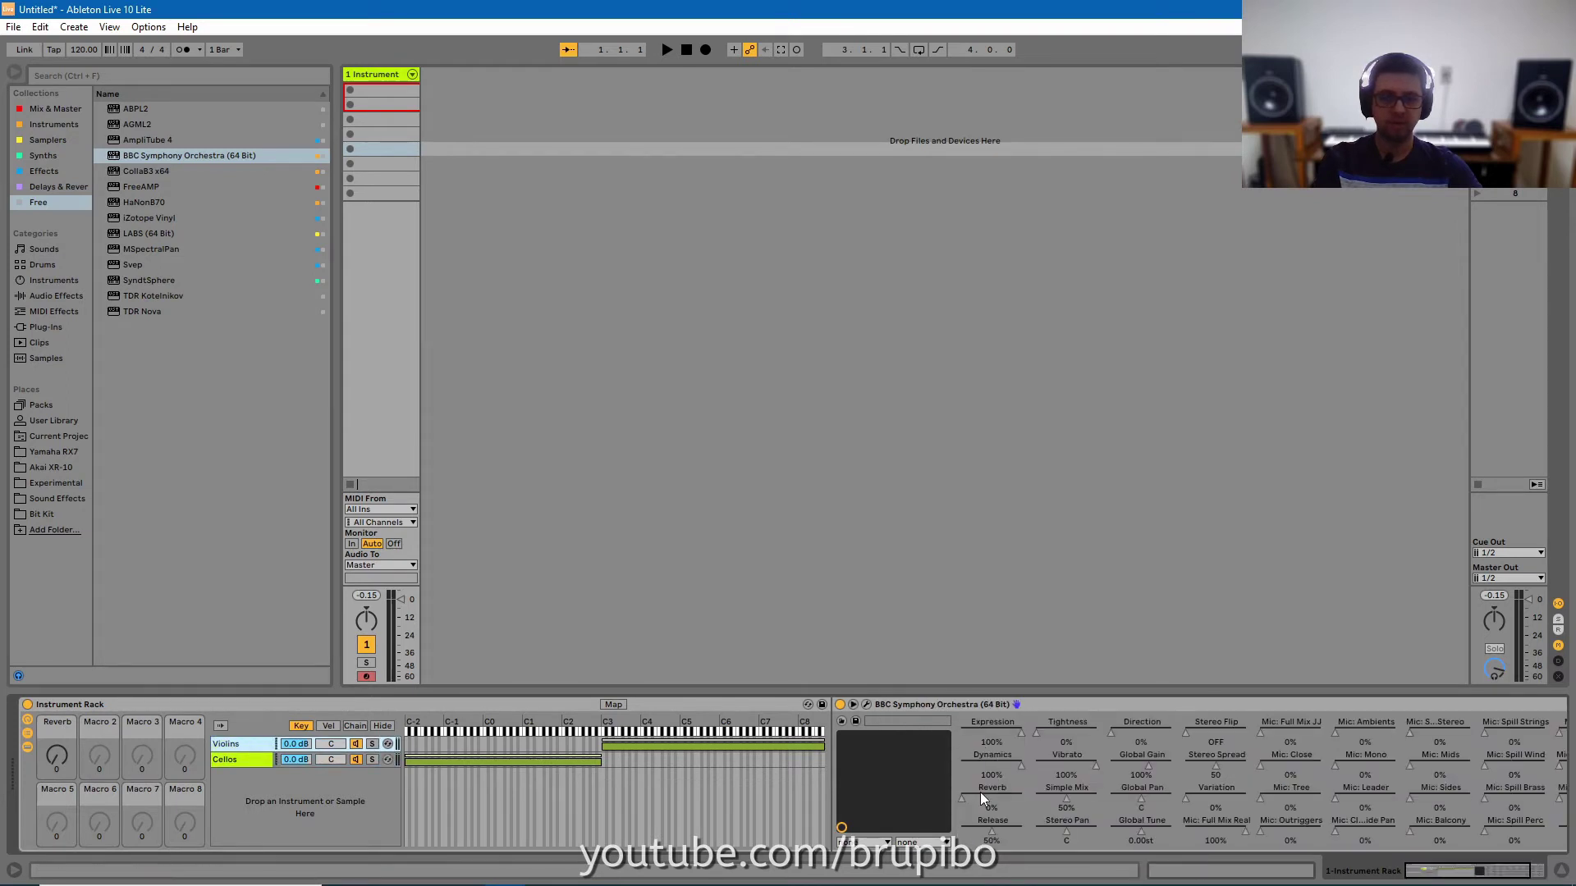
right_click(960, 799)
click(994, 706)
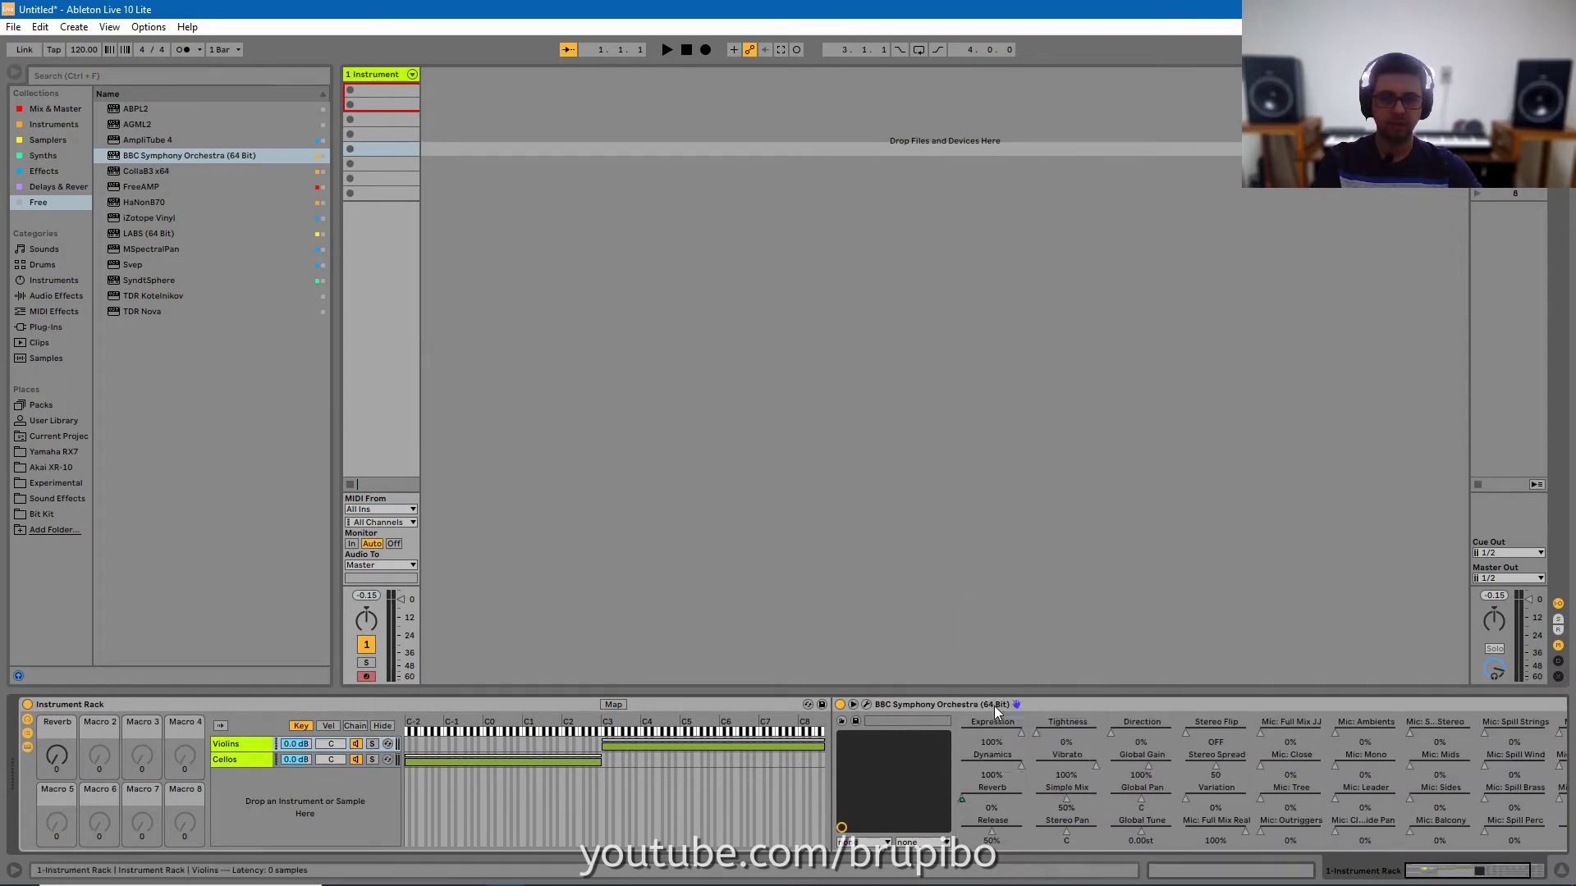
Turn the Reverb macro up and back to 0, checking the reverb in both chains and in the Violins plug-in window.
click(250, 756)
click(245, 741)
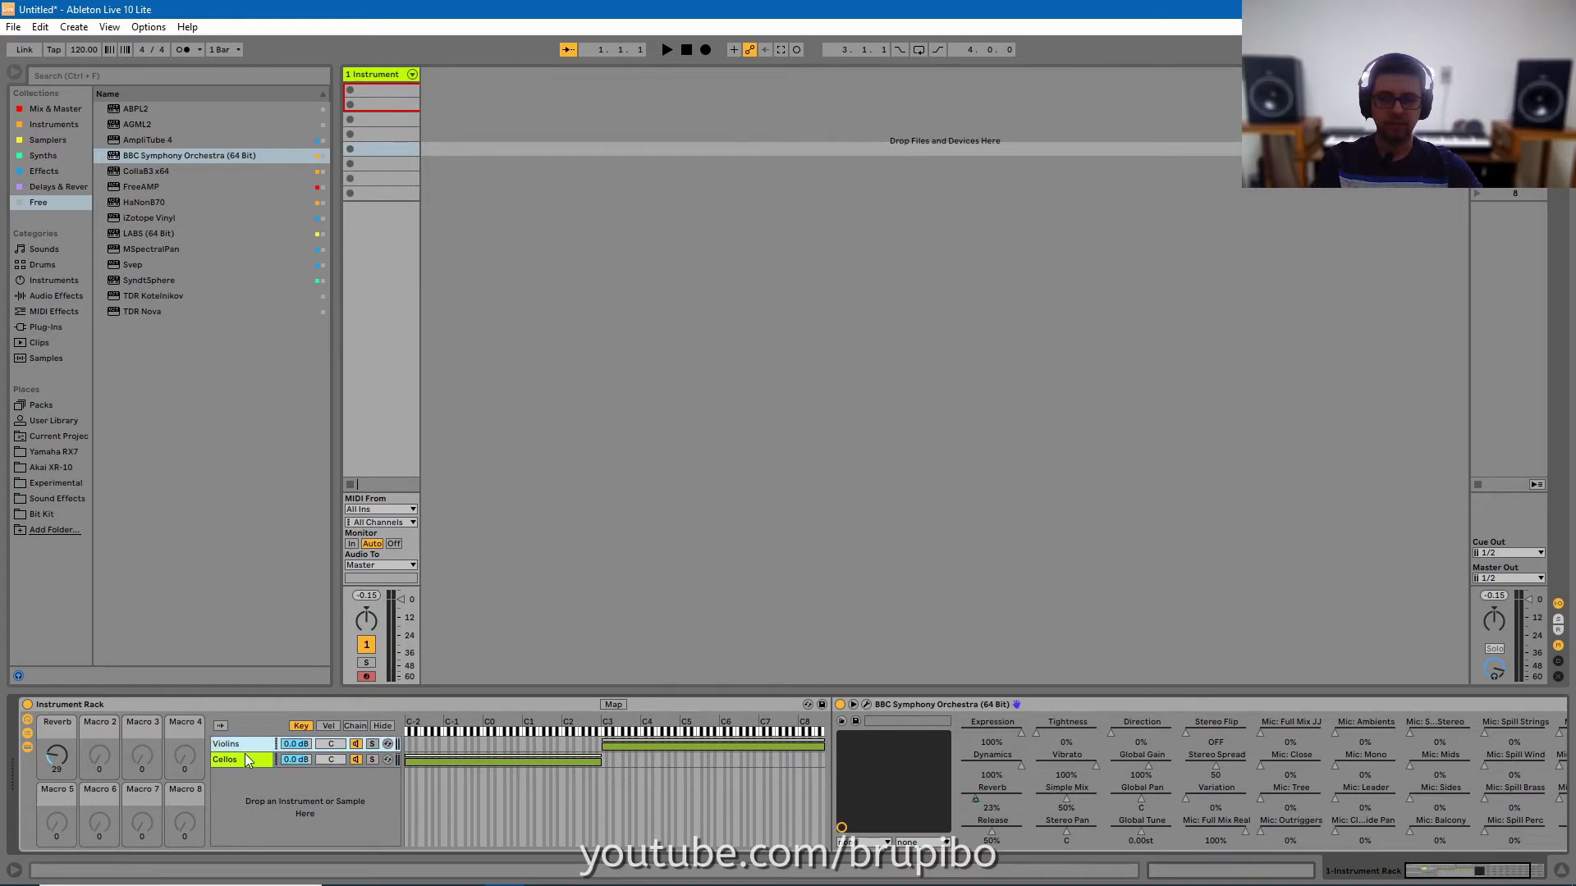
click(245, 756)
click(248, 745)
drag(58, 755, 57, 792)
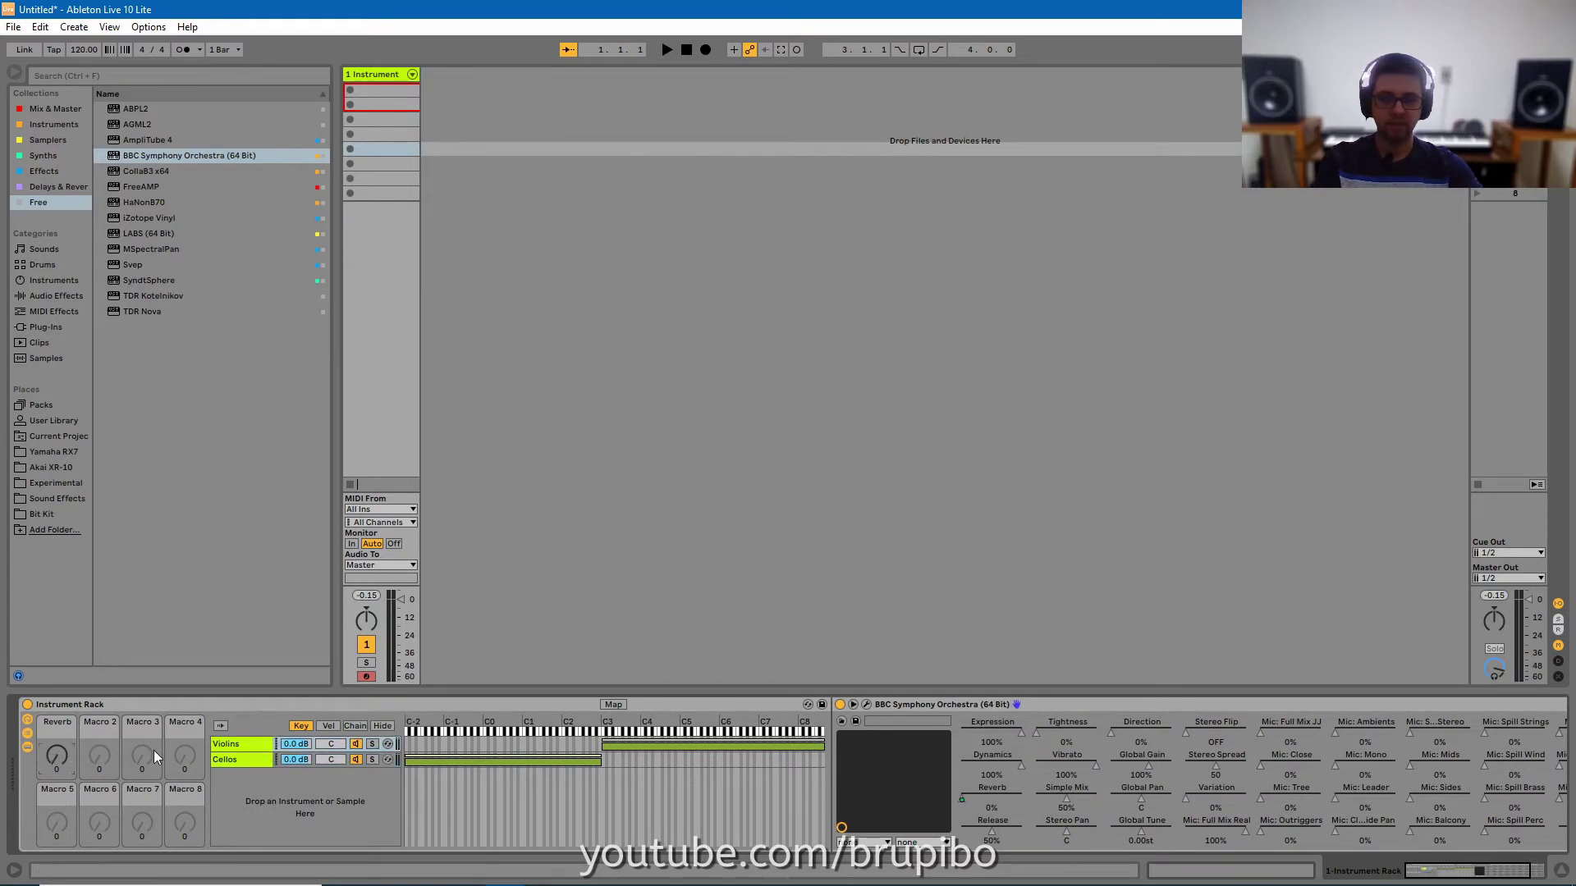
click(867, 704)
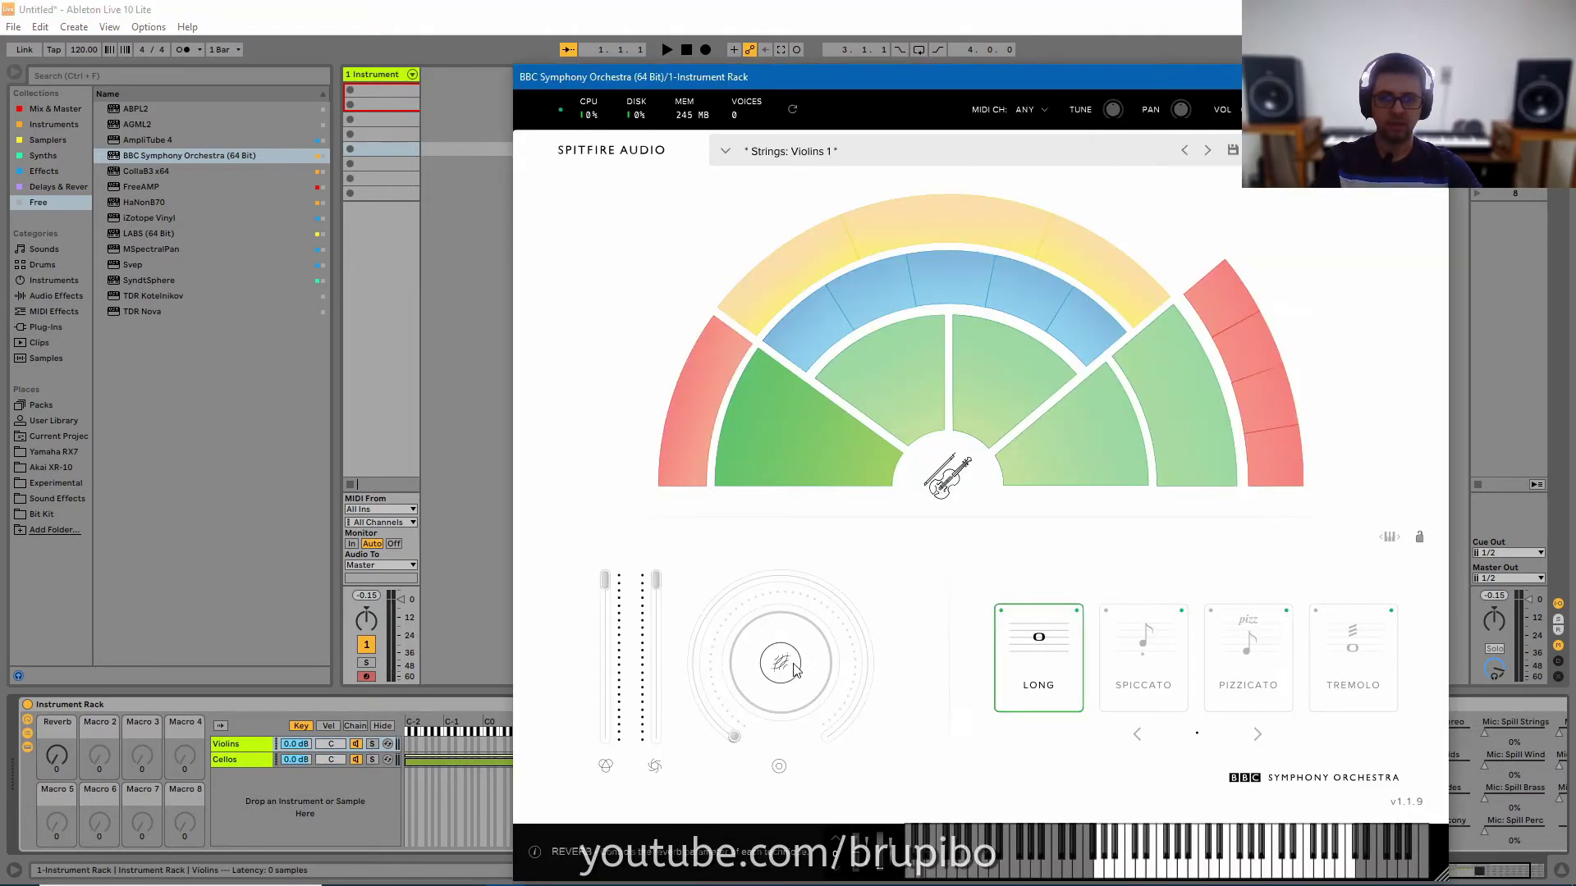
mouse_move(57, 755)
mouse_down()
mouse_move(56, 708)
mouse_move(57, 757)
mouse_up()
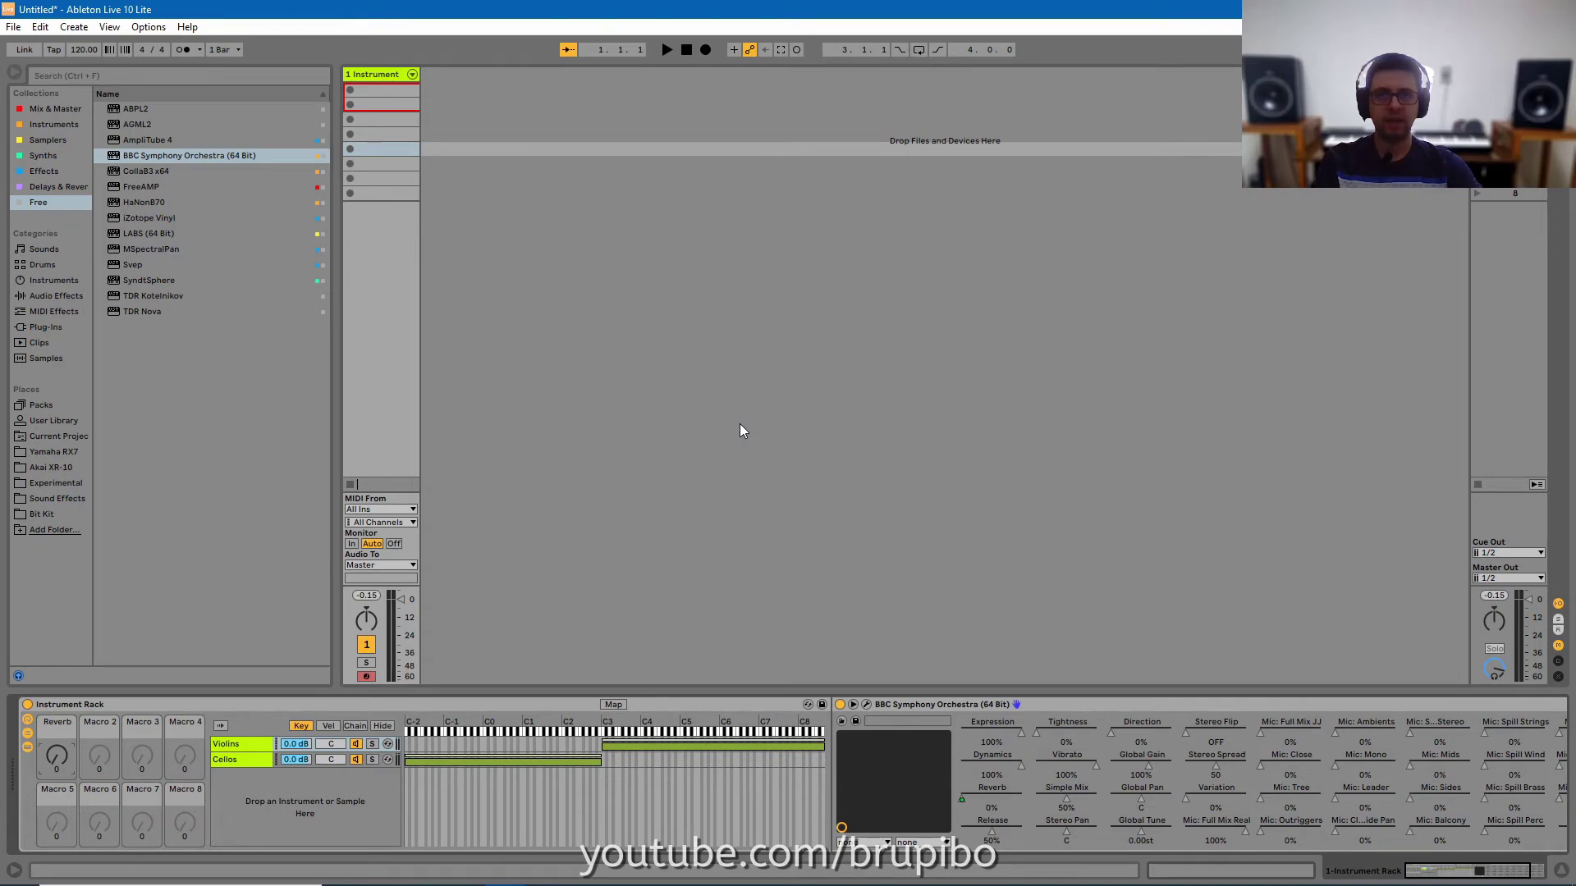
Select both the Violins and Cellos chains and duplicate them within the rack.
click(243, 760)
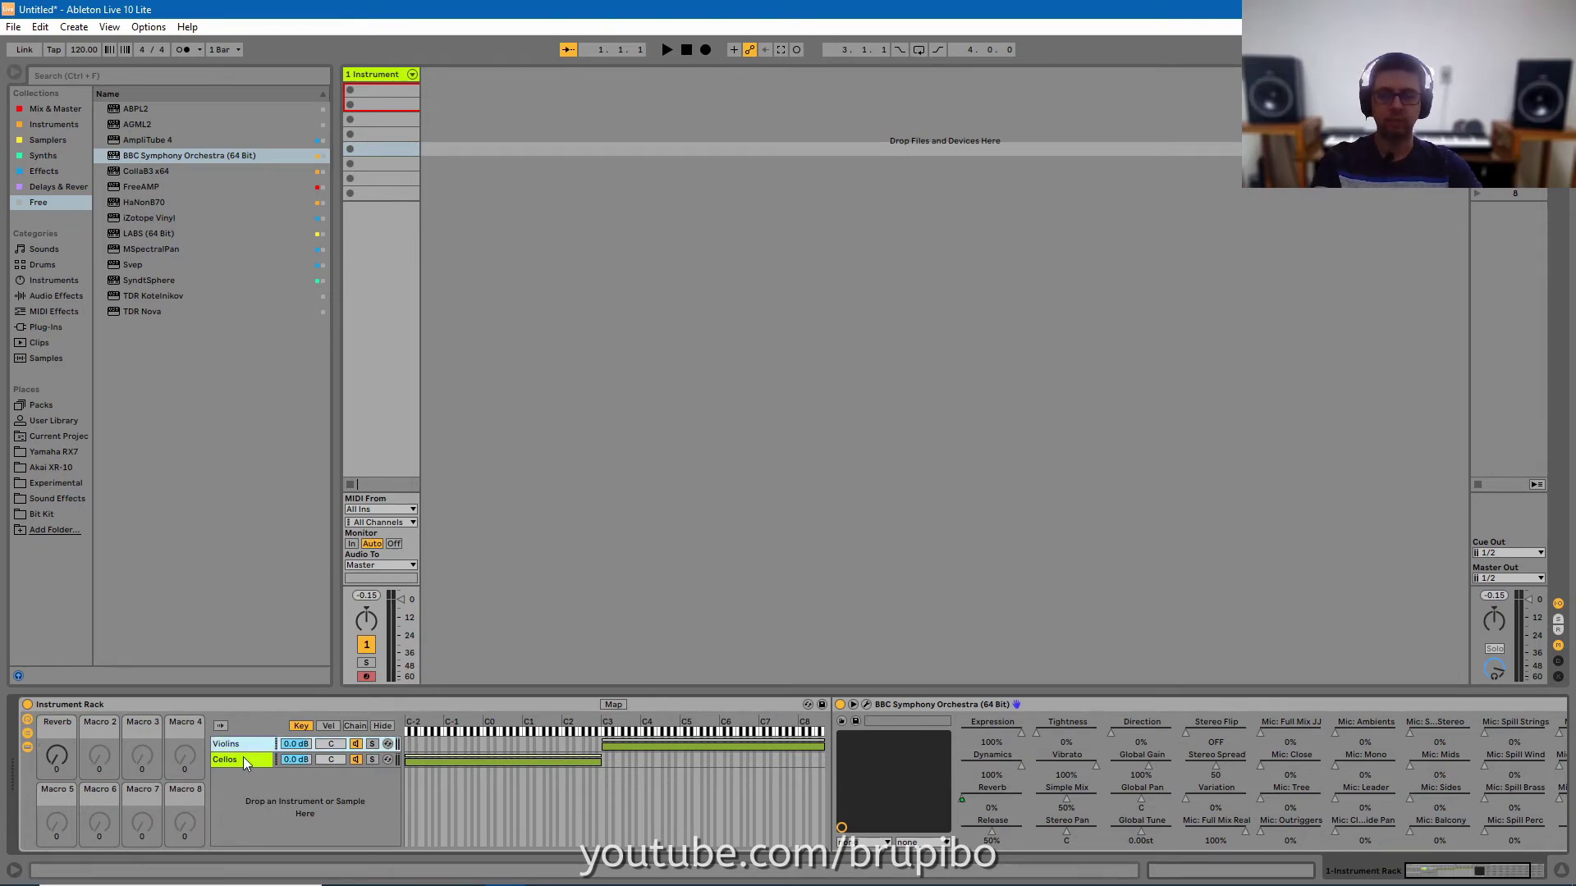
key(ctrl+a)
right_click(243, 757)
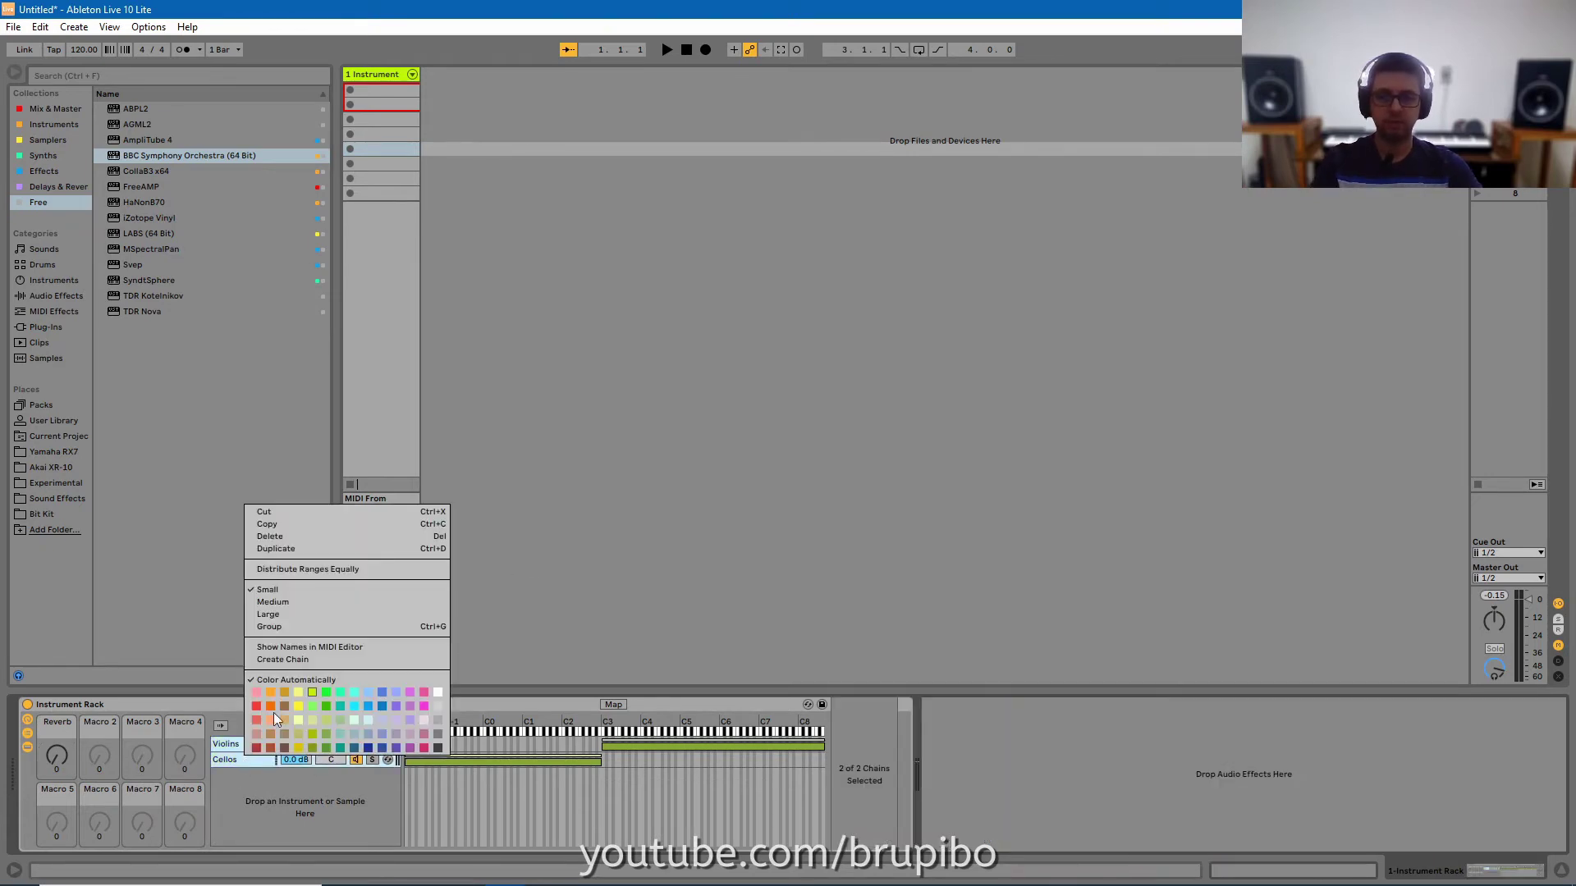
click(321, 547)
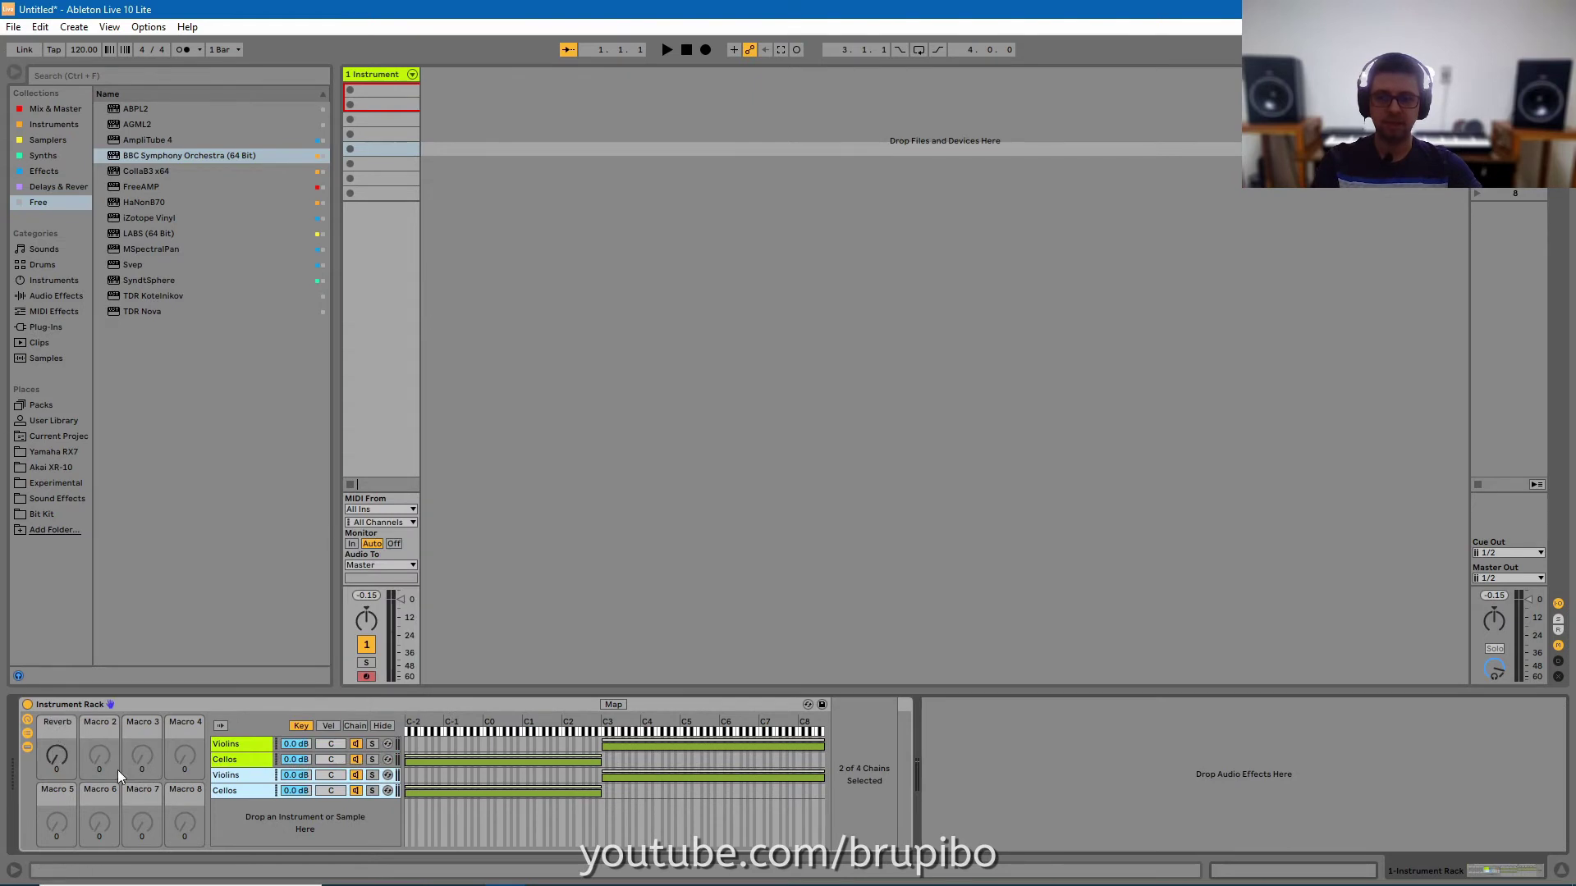
Move the duplicated Violins chain directly below the original and rename the duplicates ViolinsSpic and CellosSpic.
drag(248, 776, 245, 756)
right_click(244, 756)
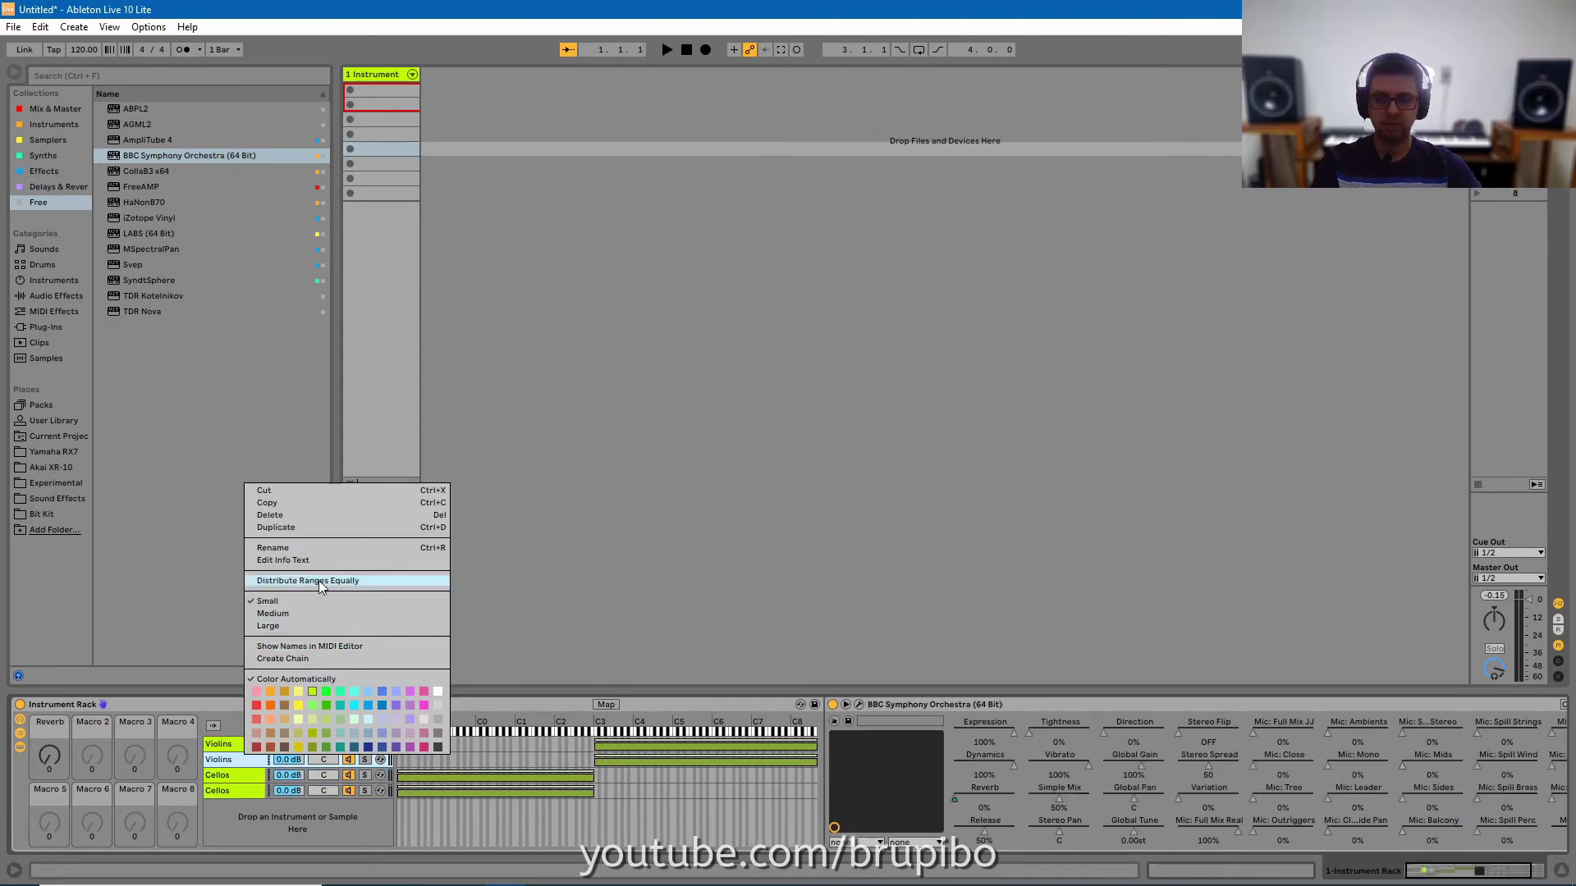
click(317, 550)
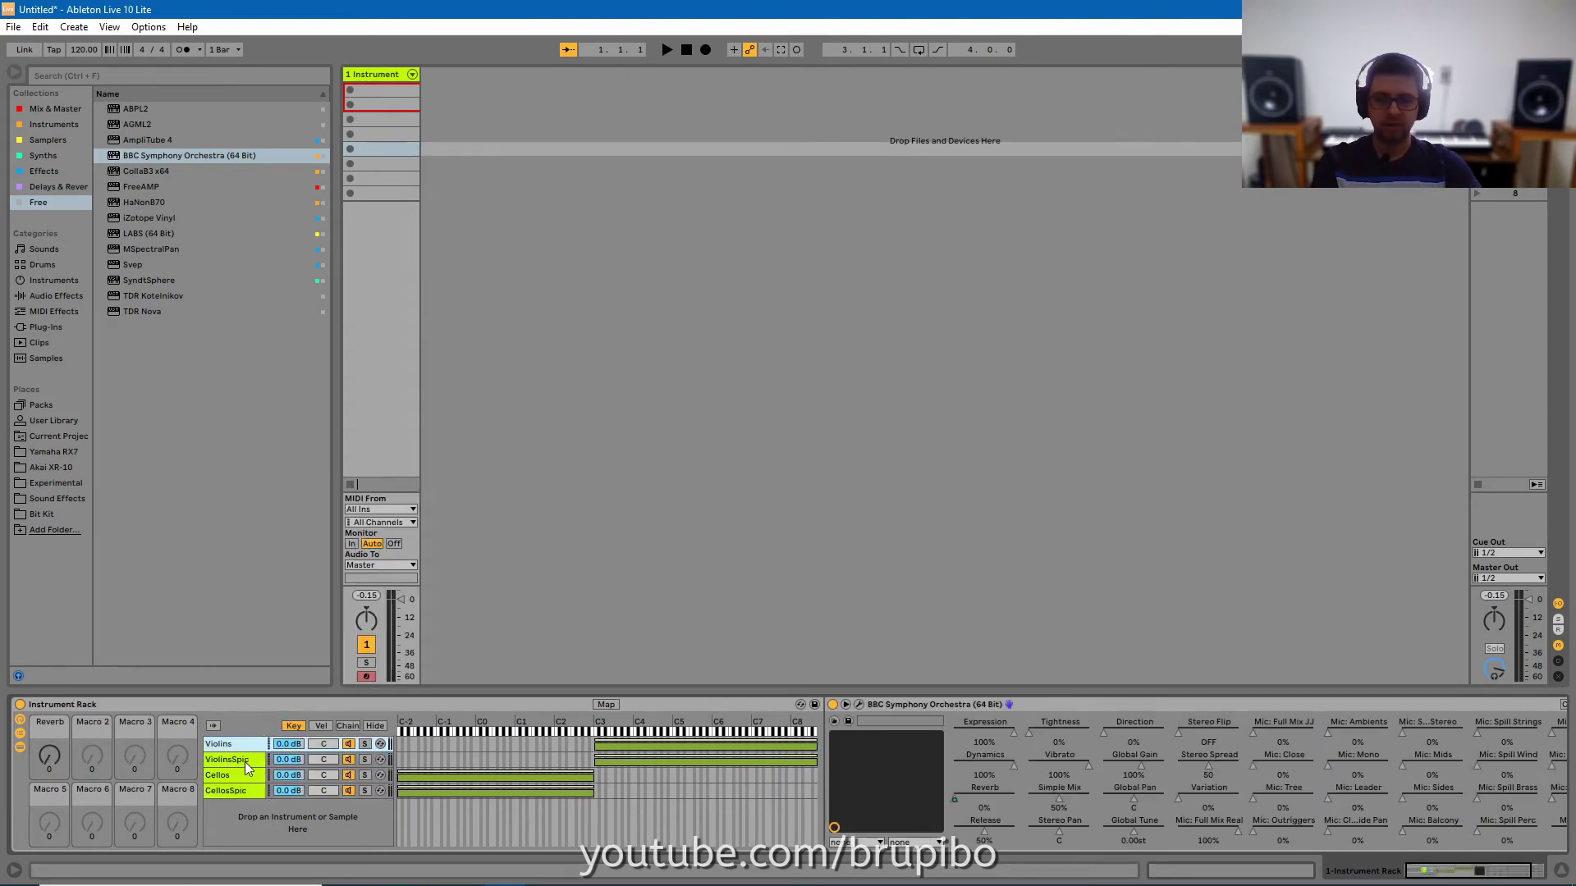
Set the ViolinsSpic chain's BBC Symphony Orchestra plug-in to the Spiccato articulation and close its window.
click(245, 761)
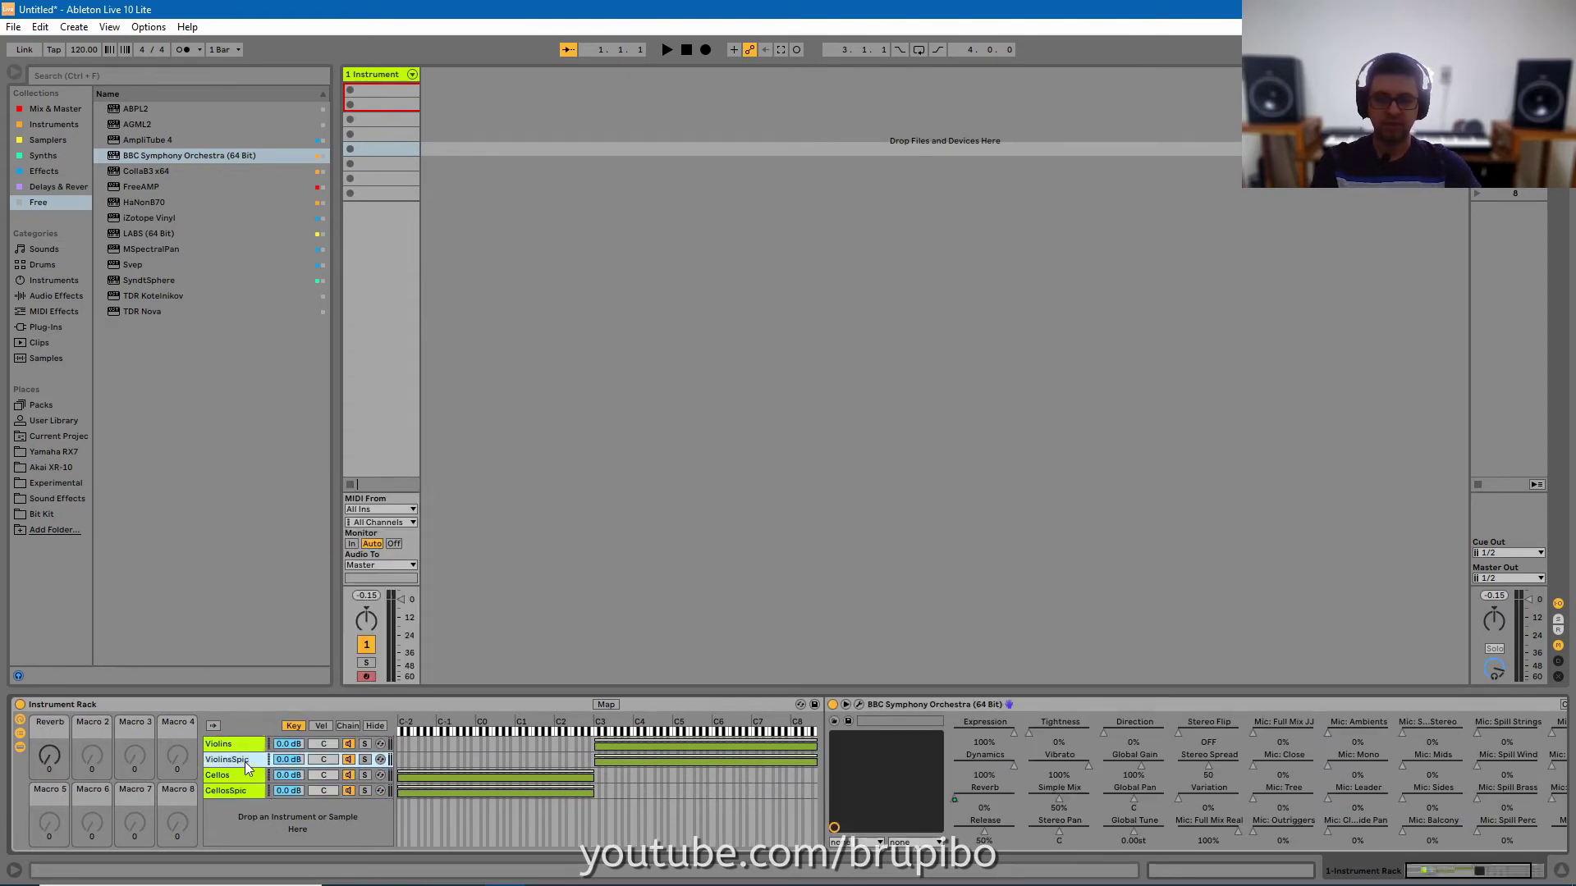
click(859, 705)
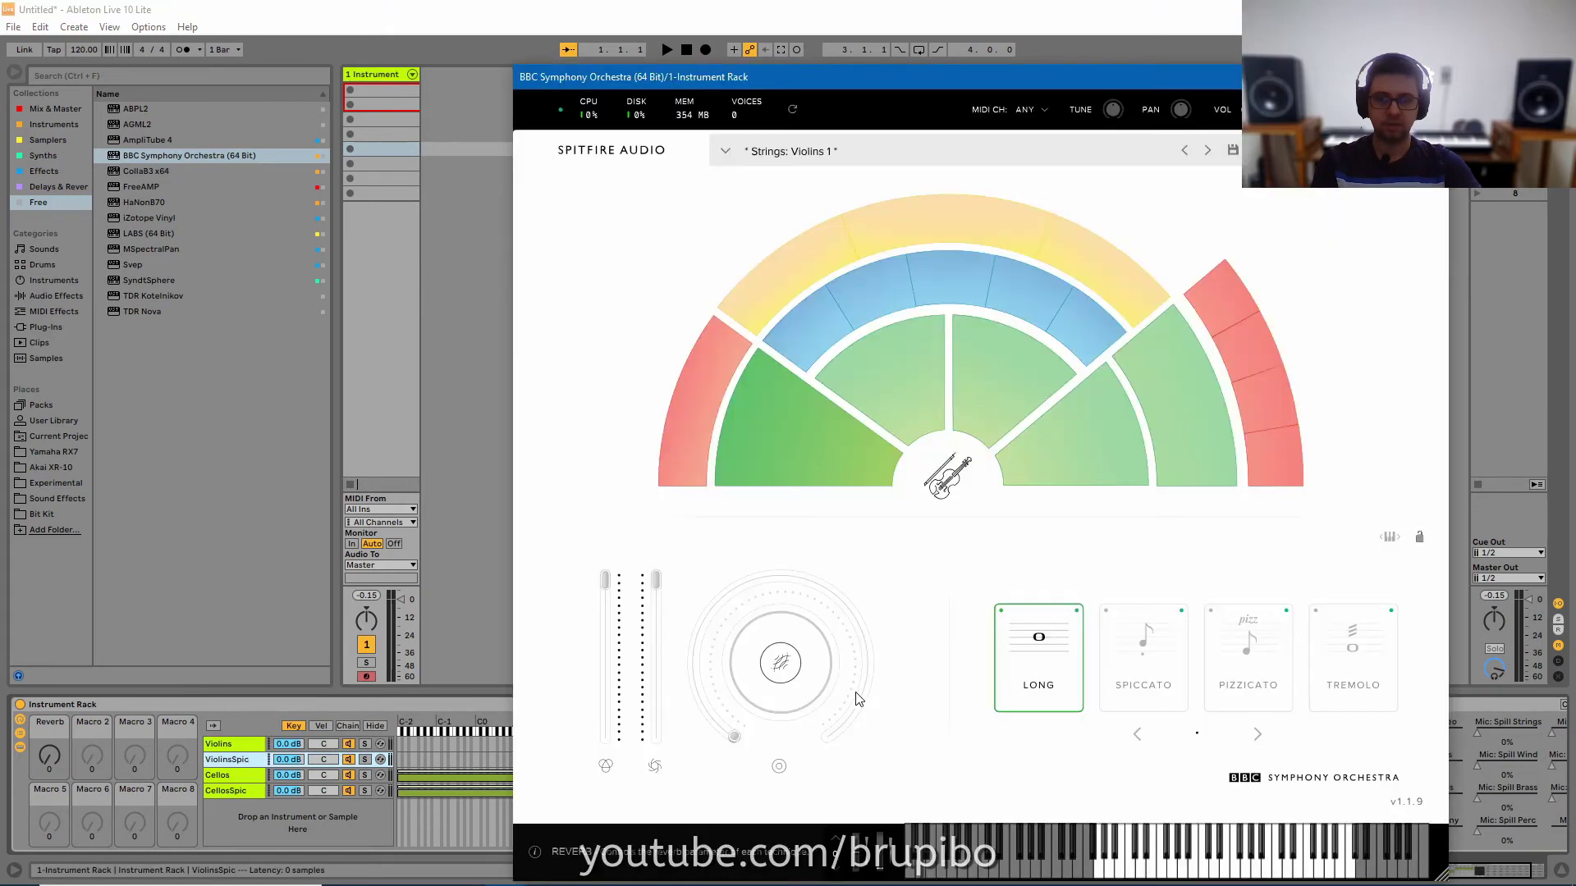
click(1127, 678)
click(1431, 76)
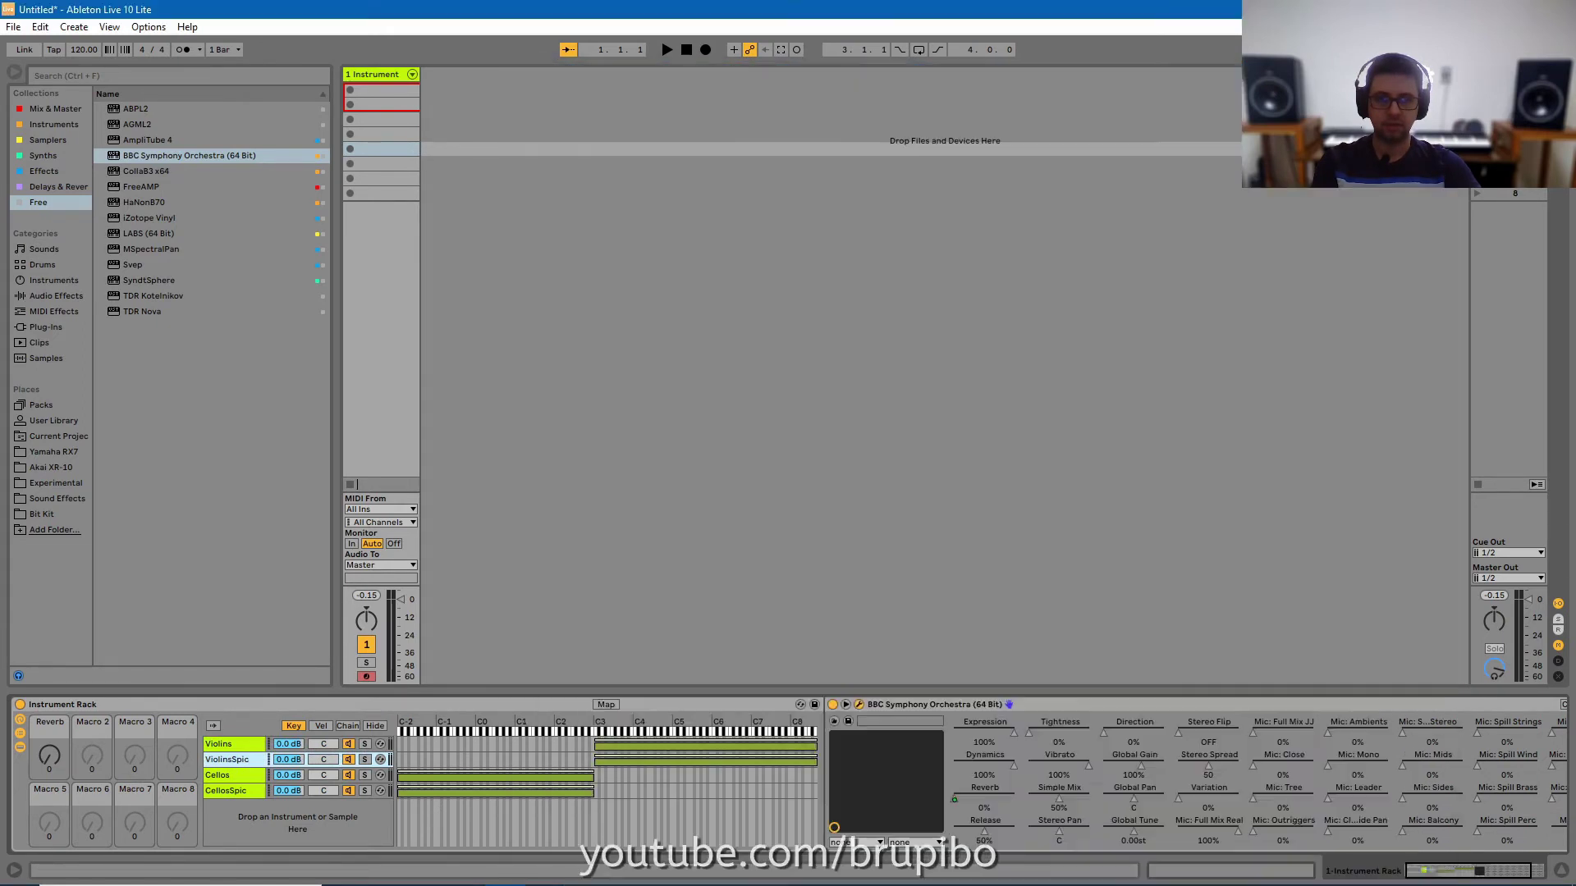
Set the CellosSpic chain's BBC Symphony Orchestra plug-in to the Spiccato articulation and hide its window.
click(234, 793)
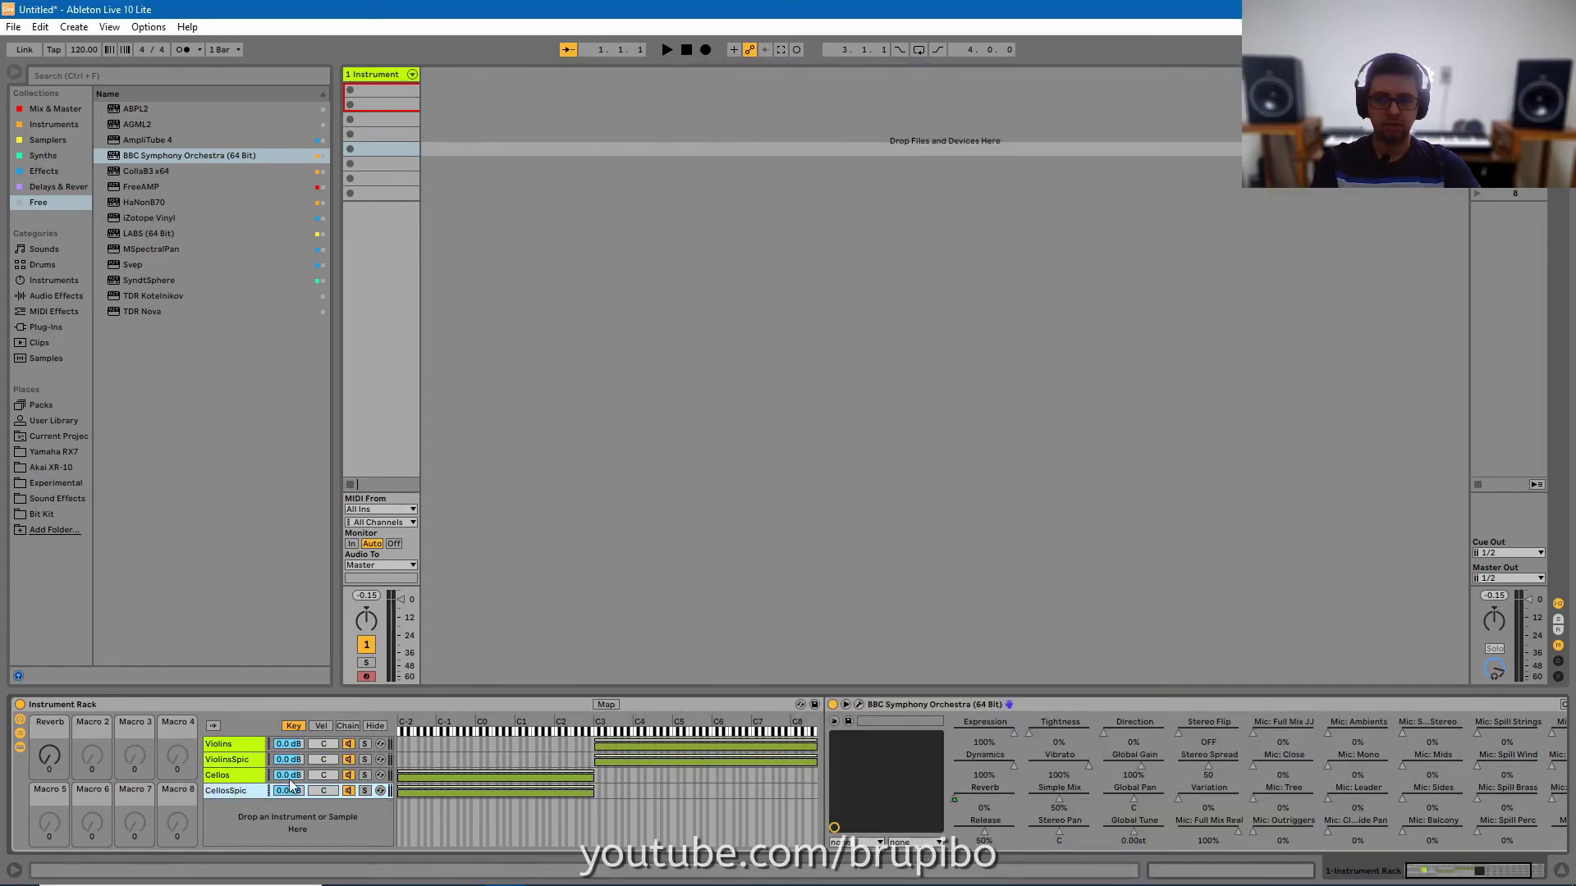
click(860, 705)
click(1139, 648)
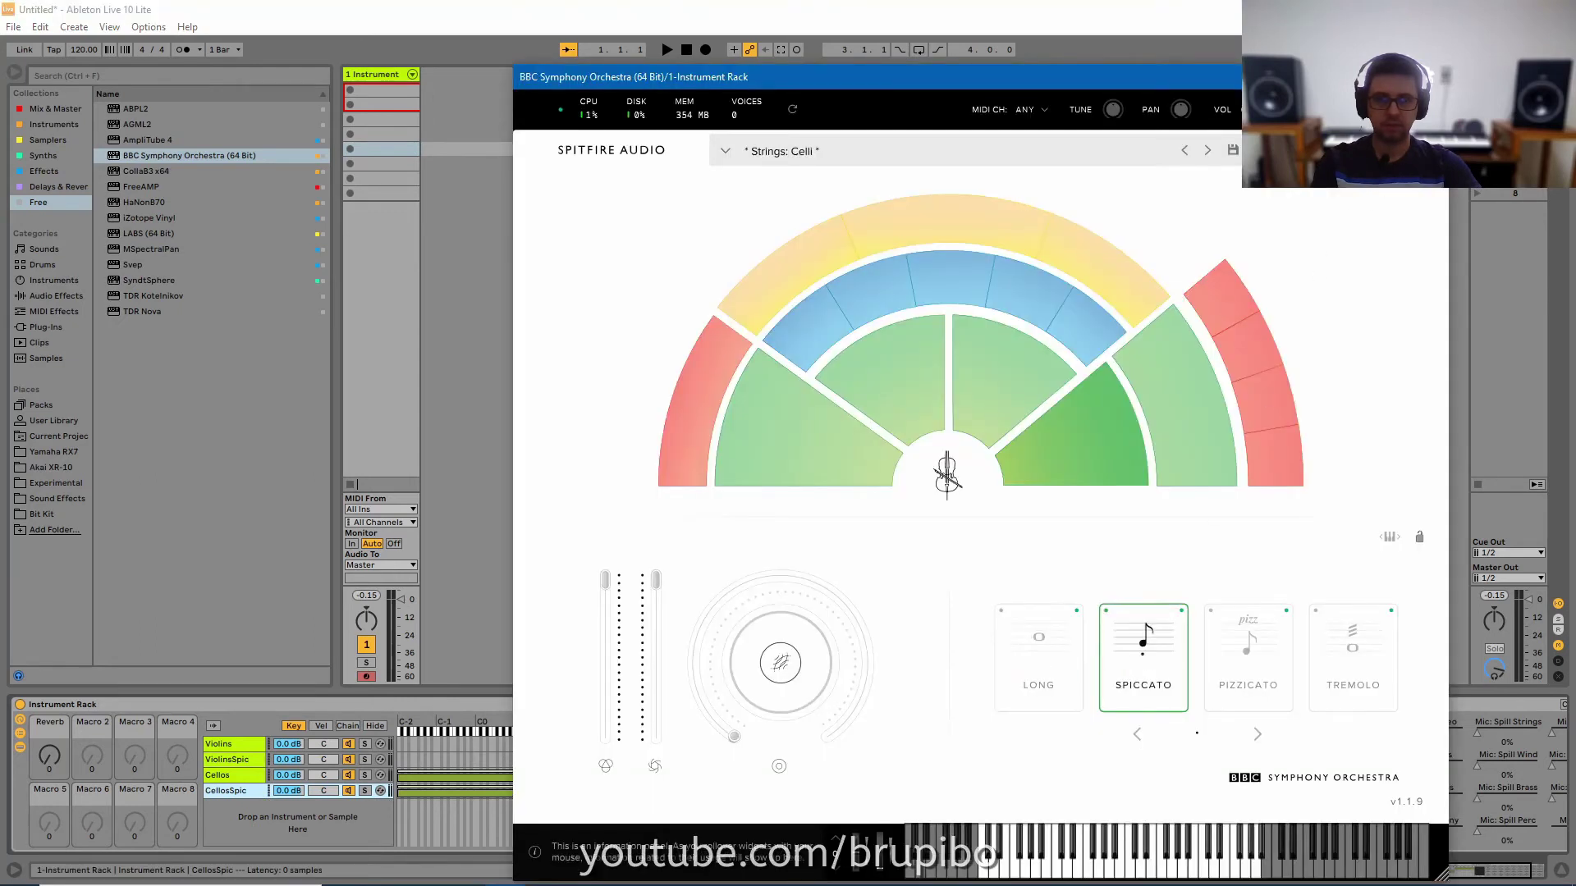
key(ctrl+alt+p)
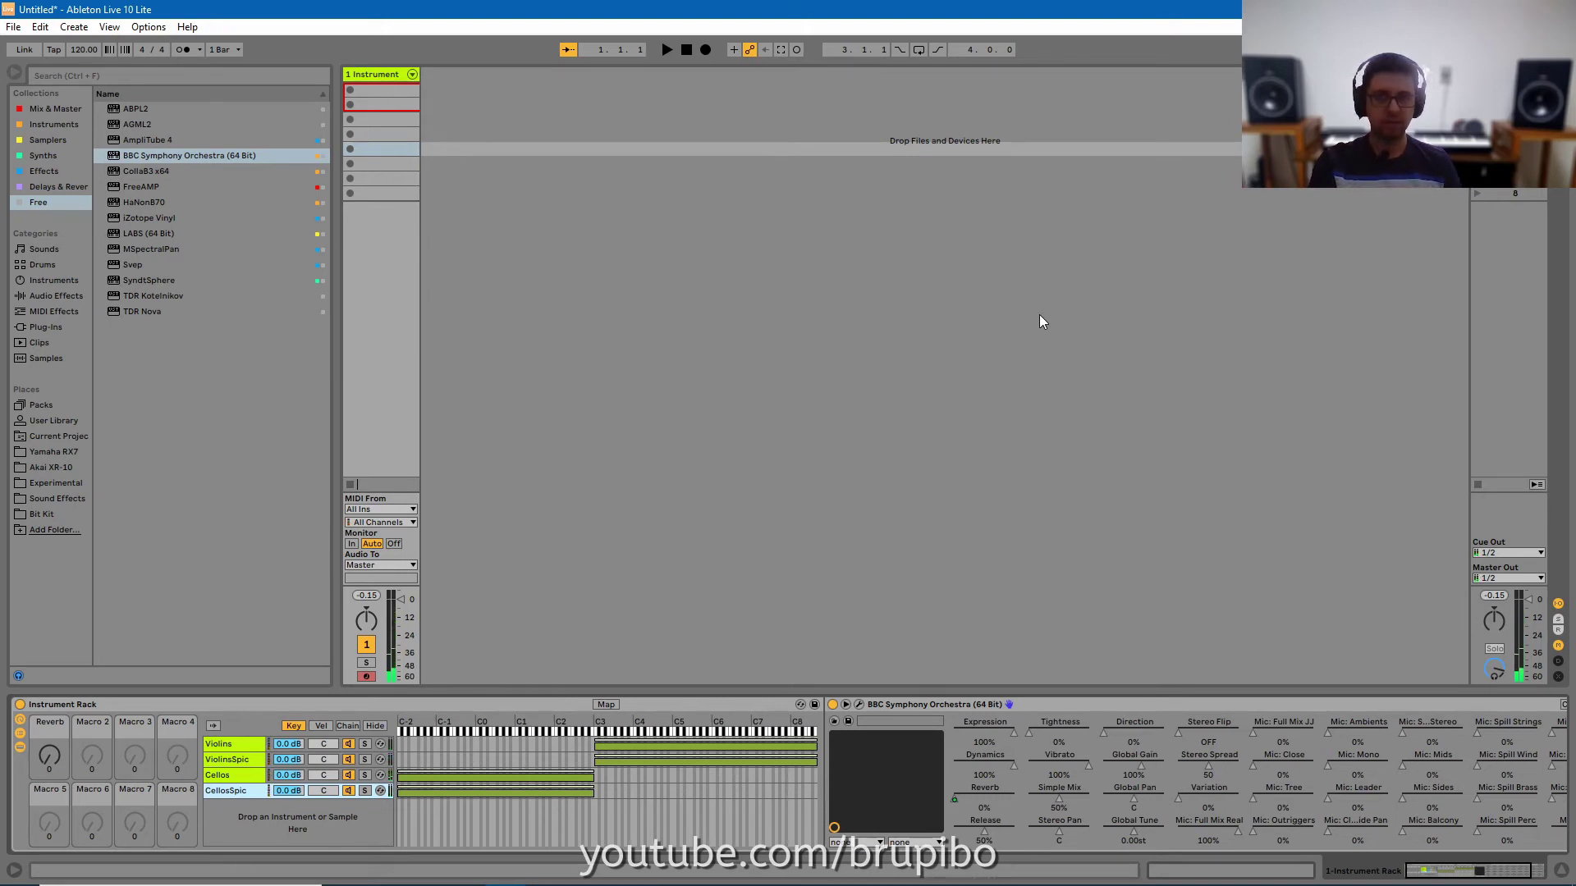
Split the chains' velocity zones at about 100, with Violins and Cellos below and ViolinsSpic and CellosSpic above, and fold the plug-in's parameters.
click(218, 743)
click(321, 726)
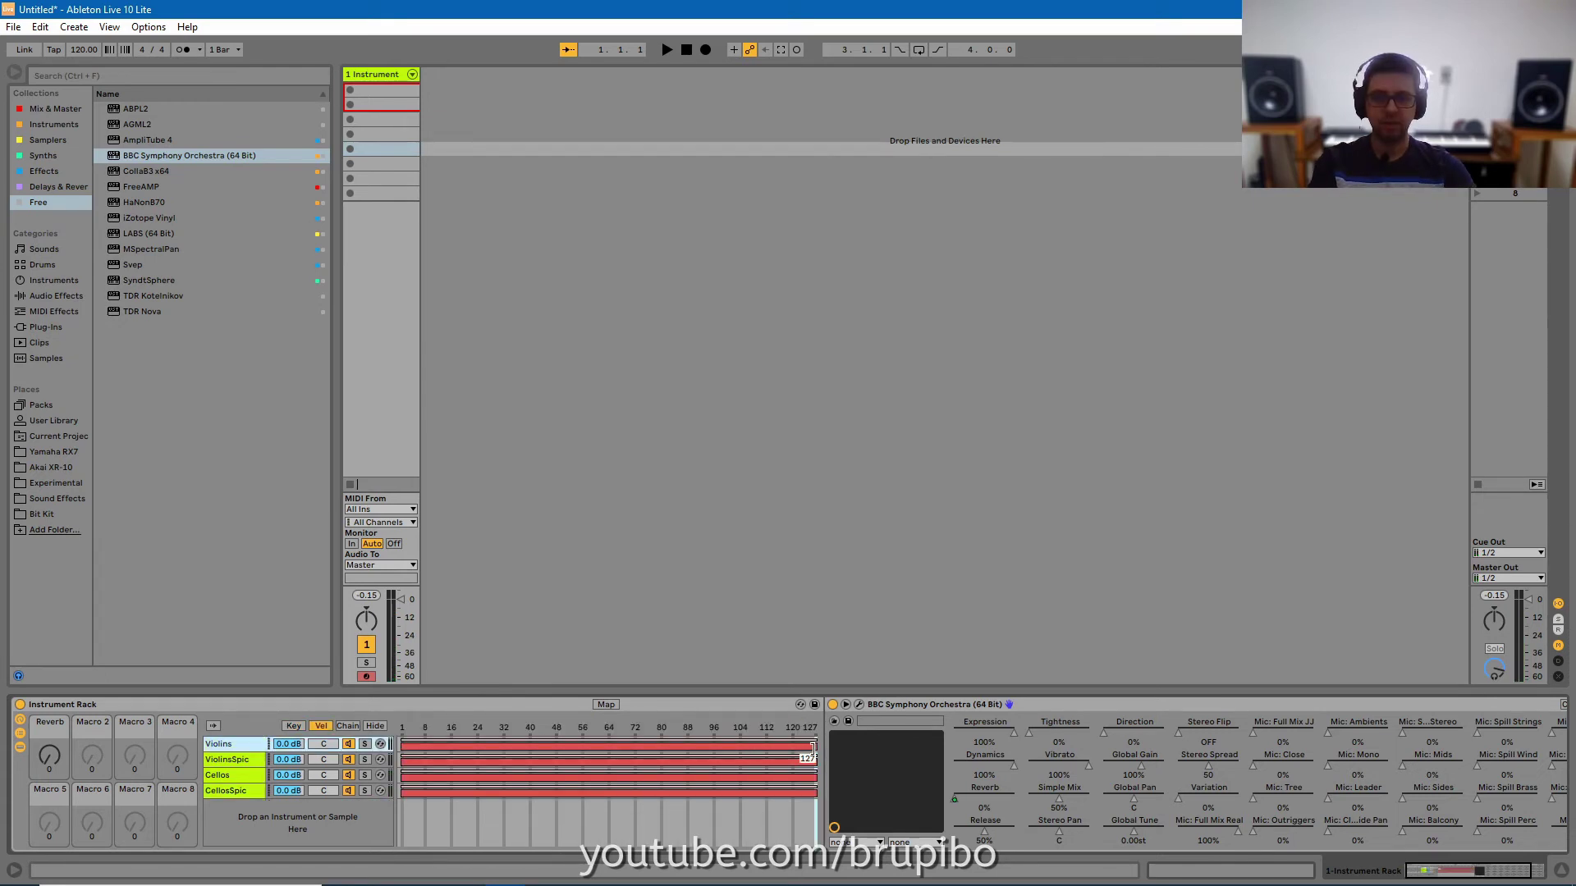
drag(813, 748, 727, 752)
drag(402, 762, 731, 763)
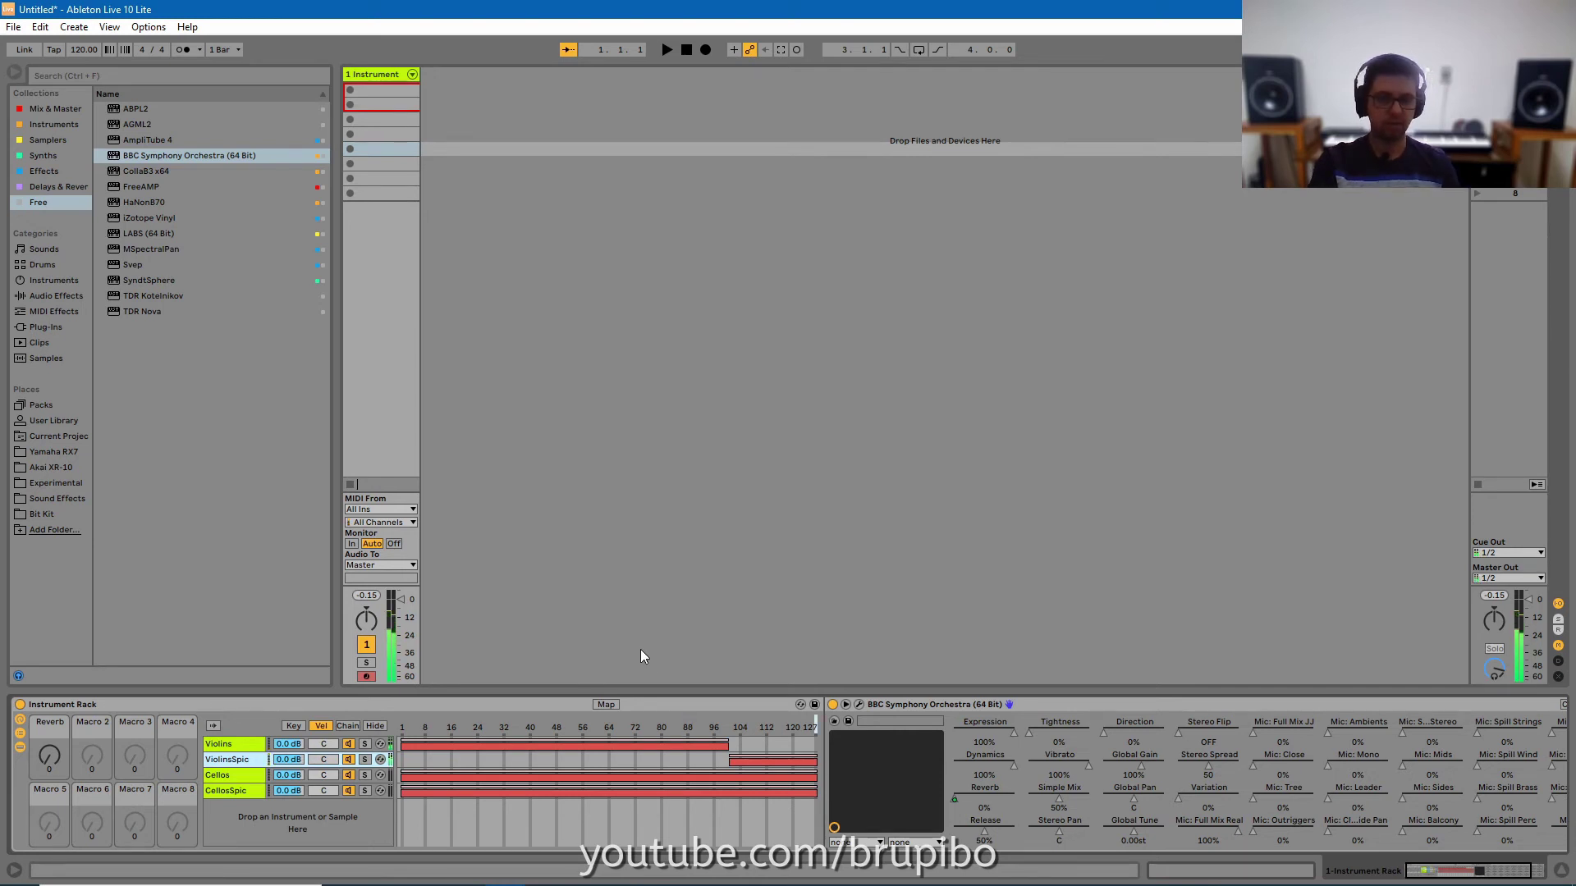
drag(815, 772, 726, 788)
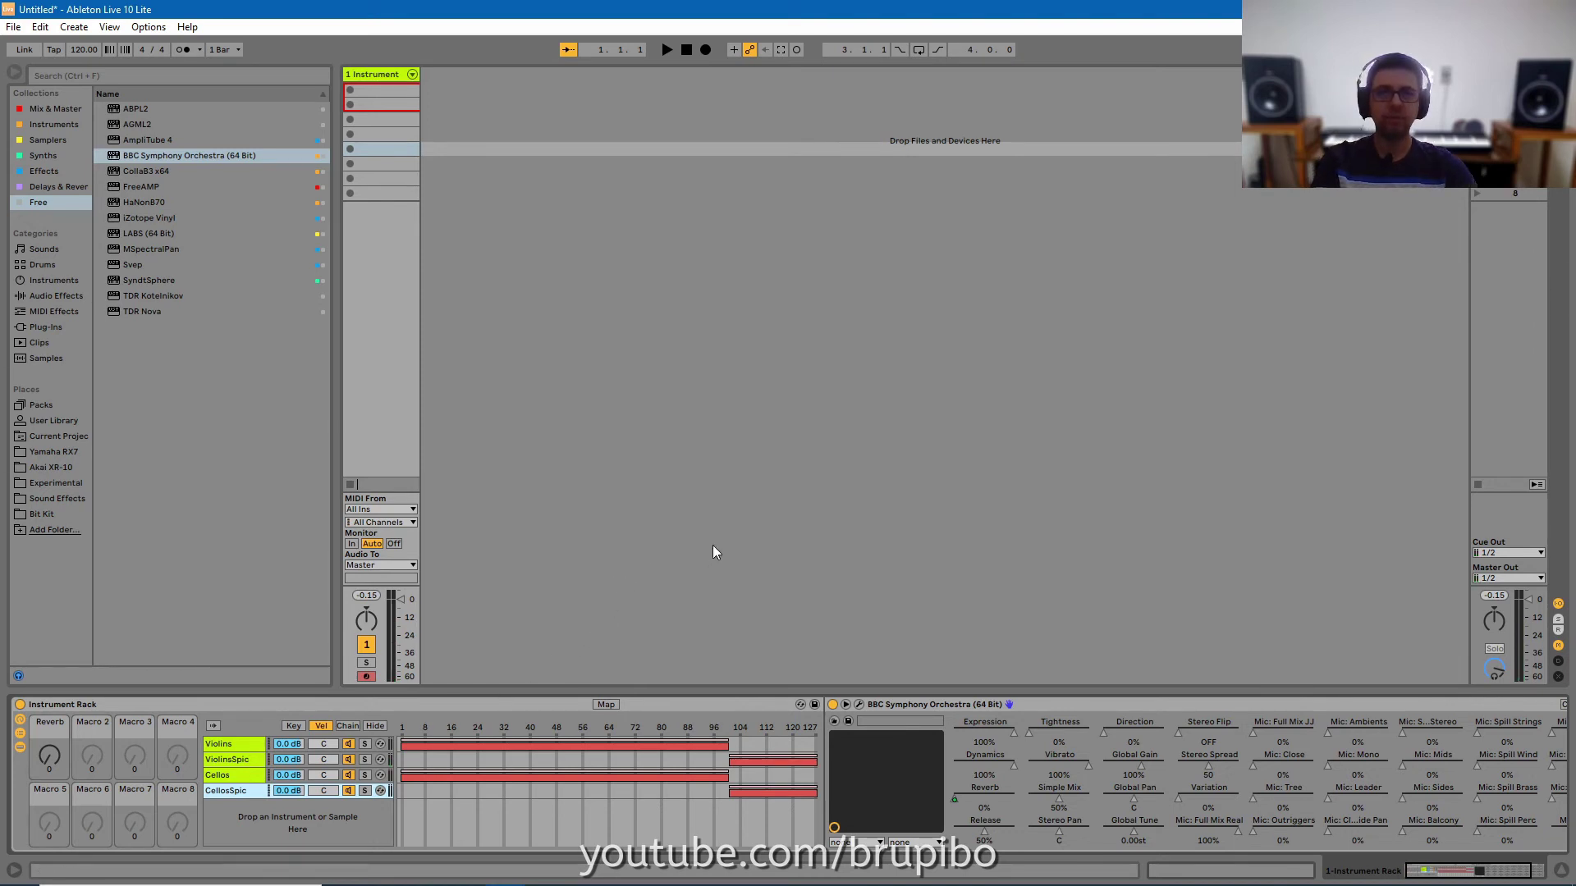
click(845, 705)
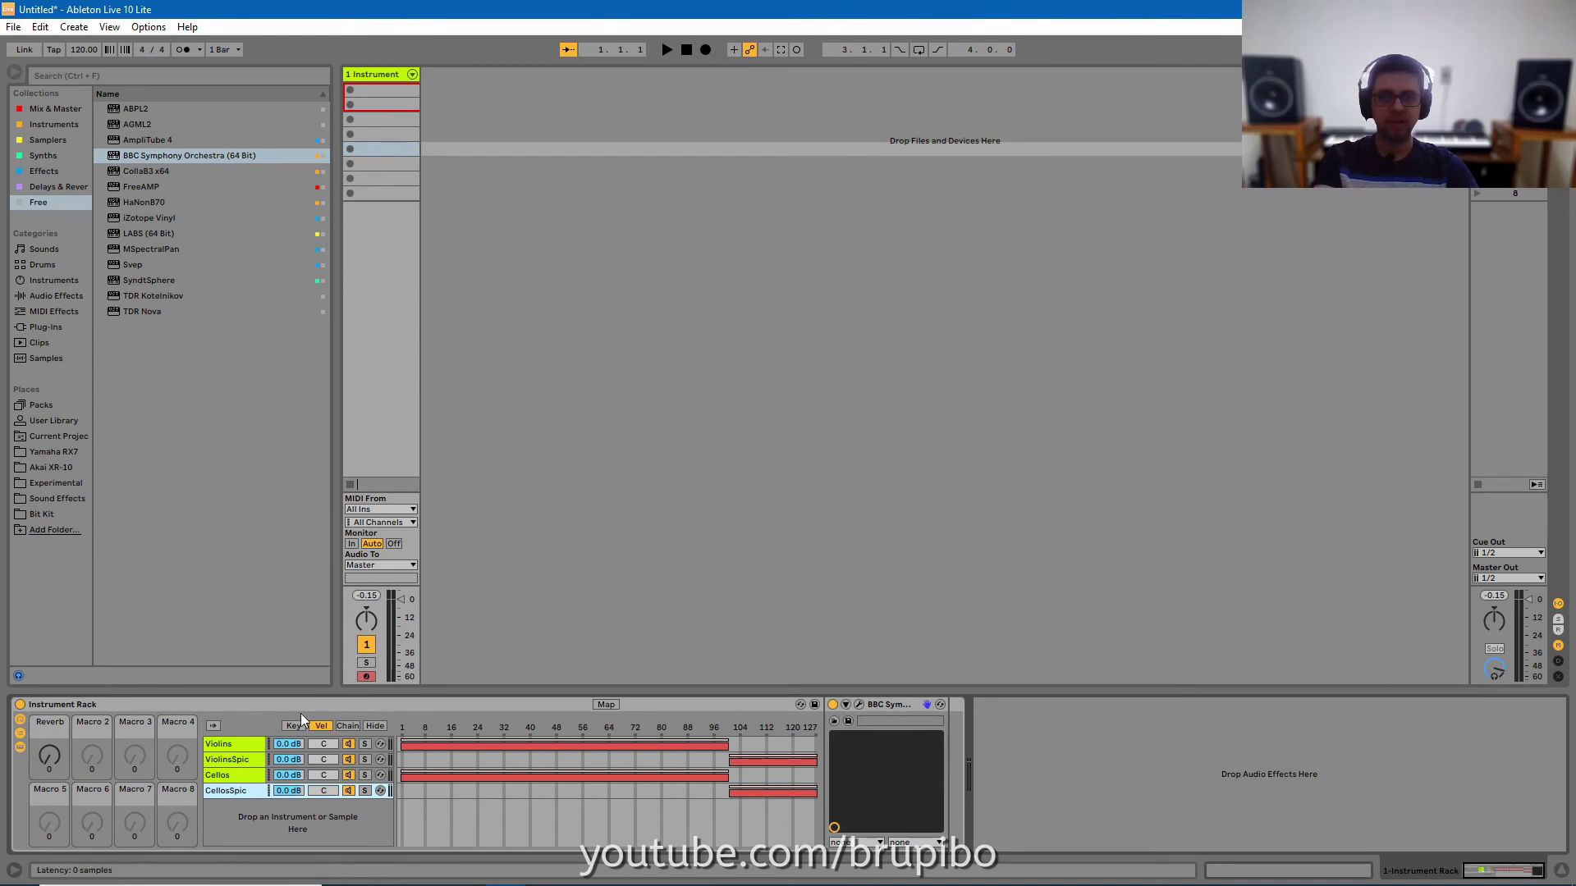
Map the chain volumes of Violins and ViolinsSpic to Macro 2 and rename that macro Violins.
right_click(287, 746)
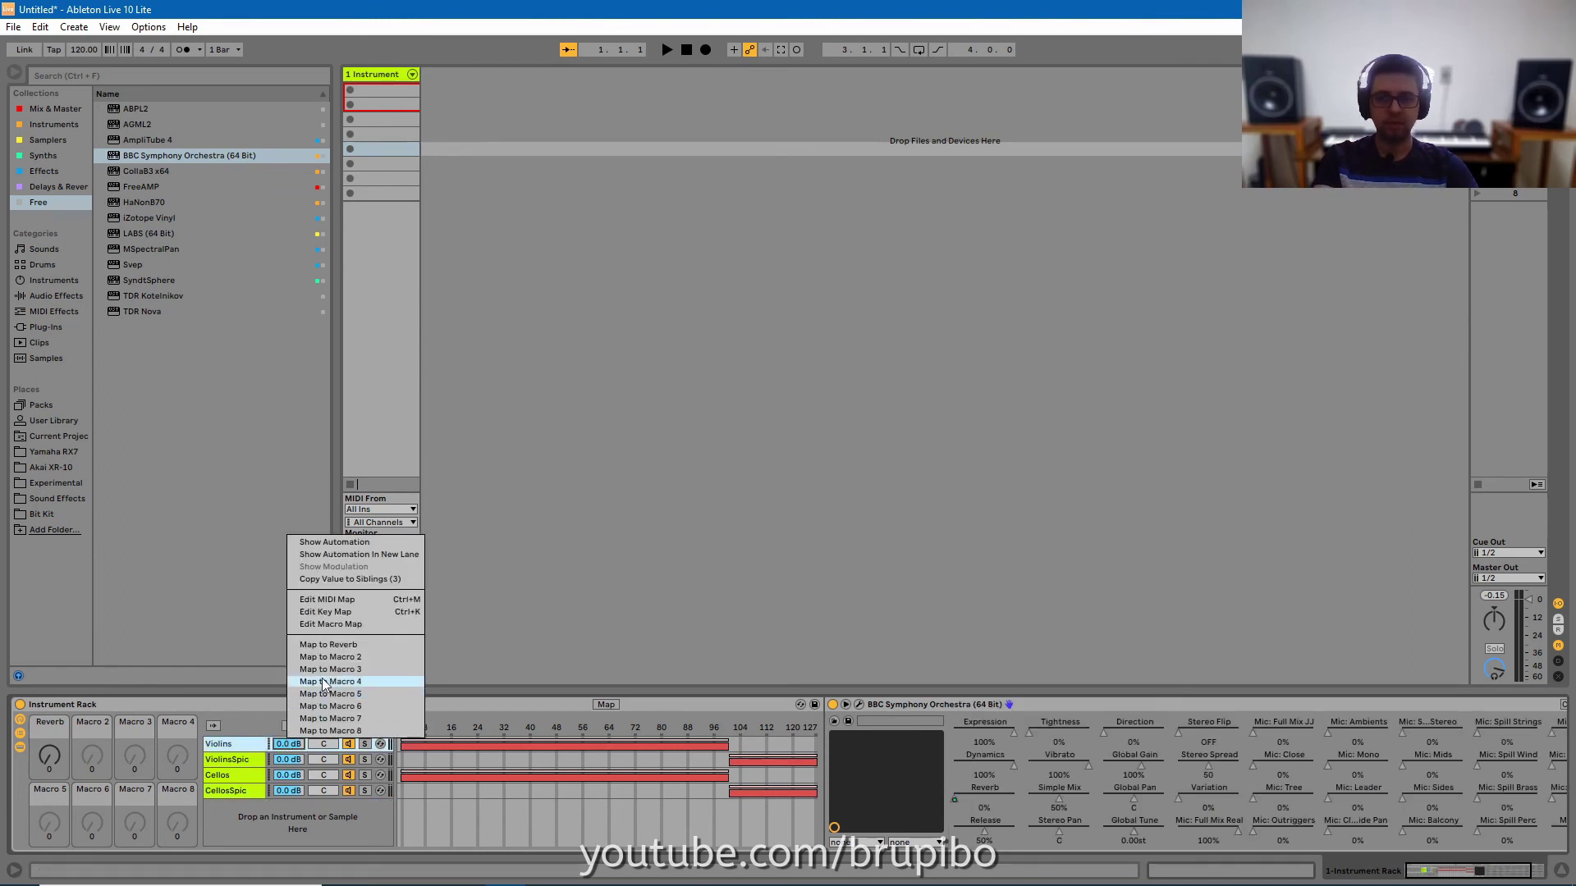
click(335, 659)
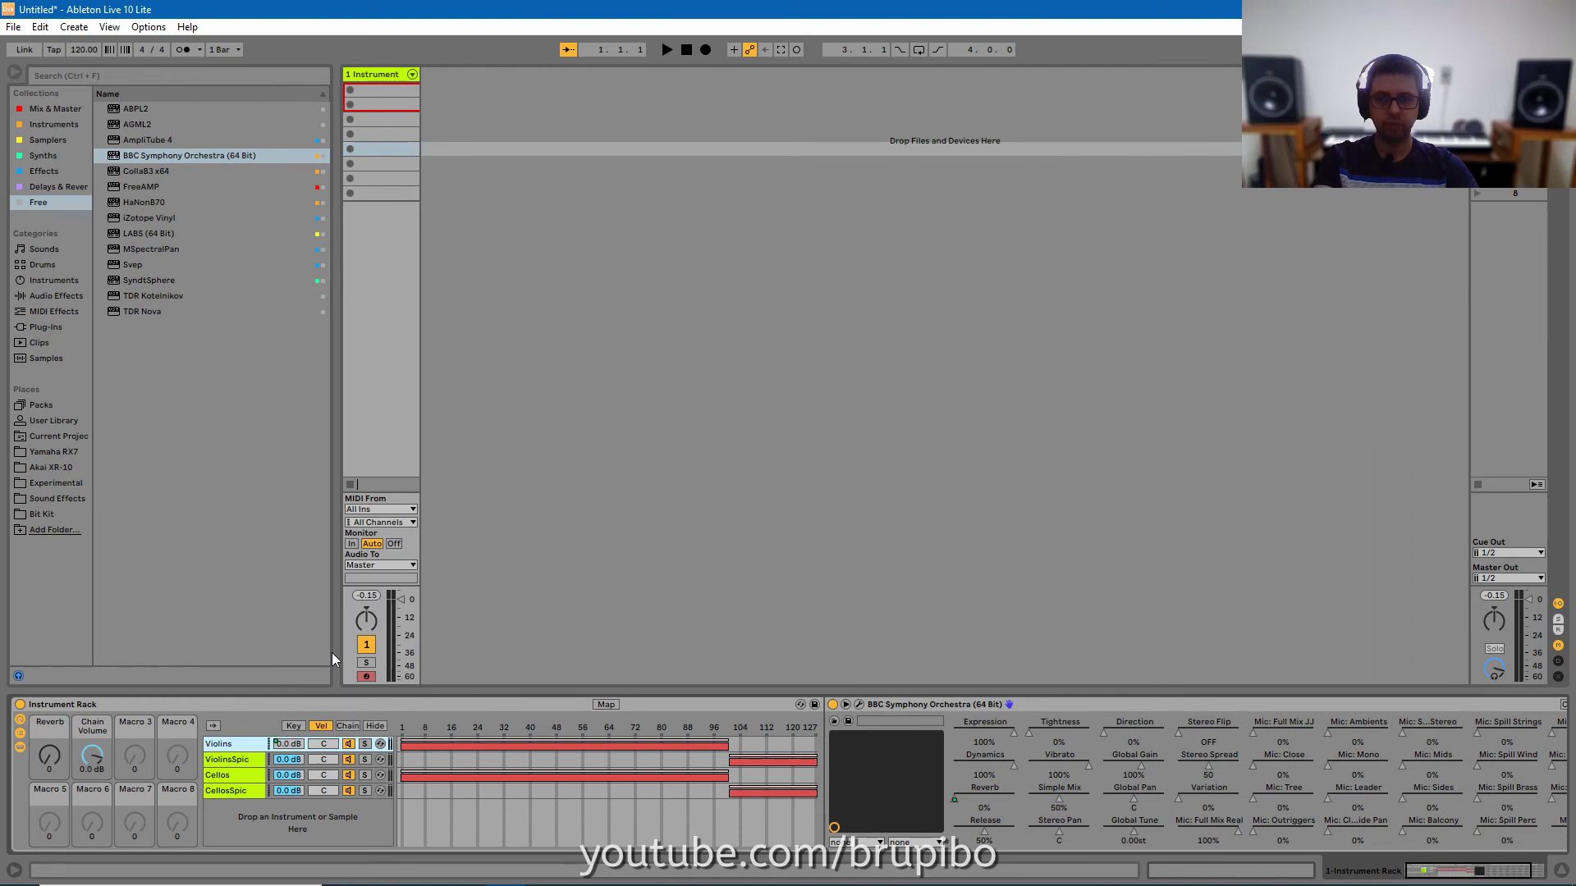
right_click(97, 727)
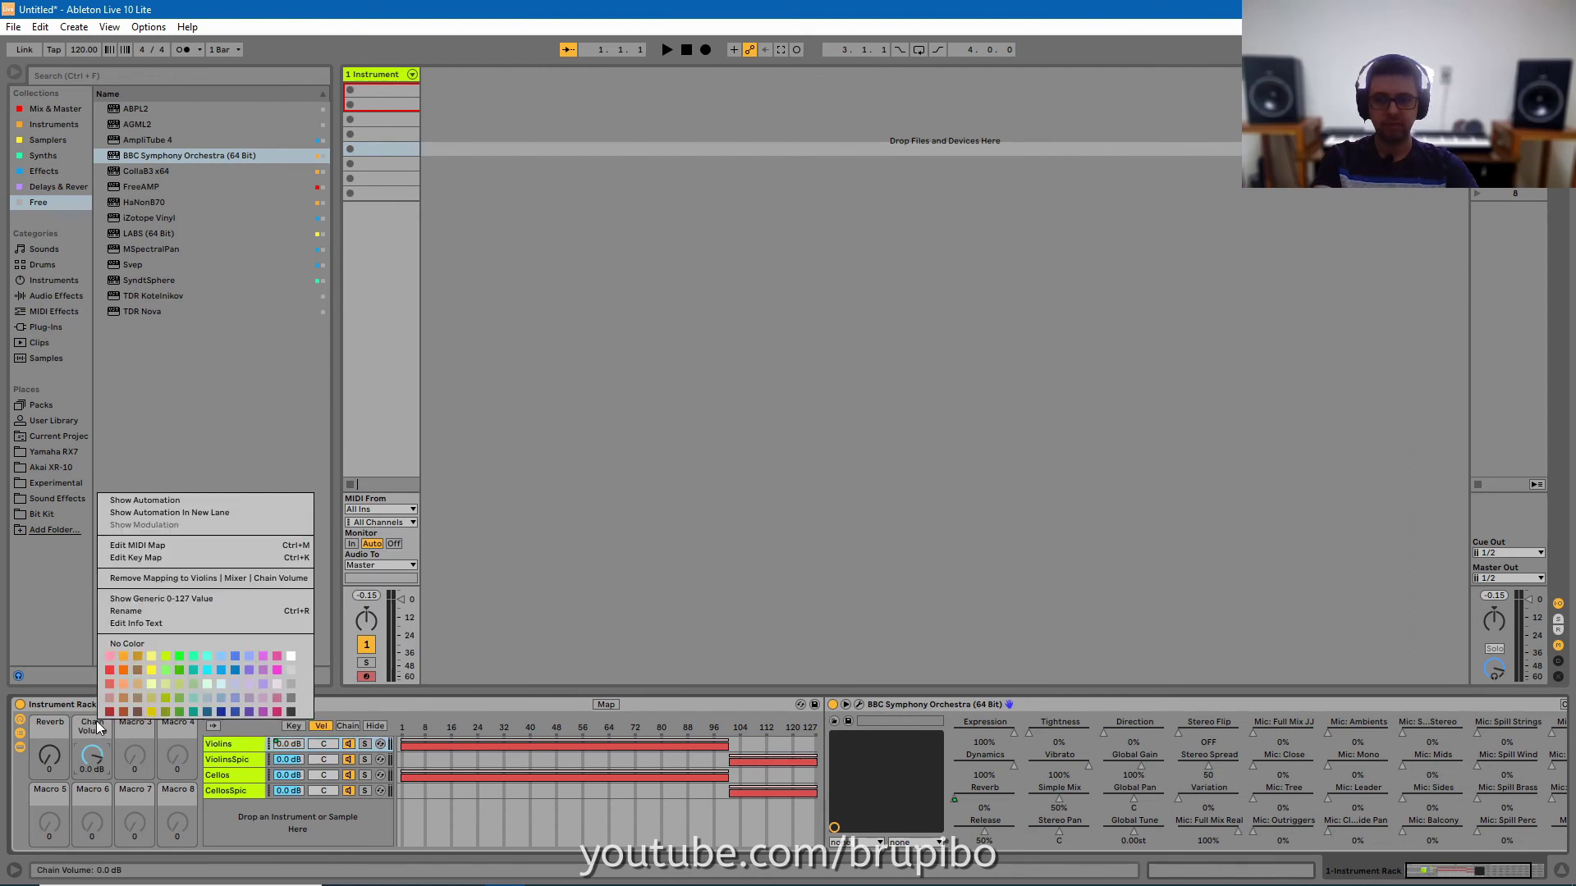
click(157, 613)
text(V)
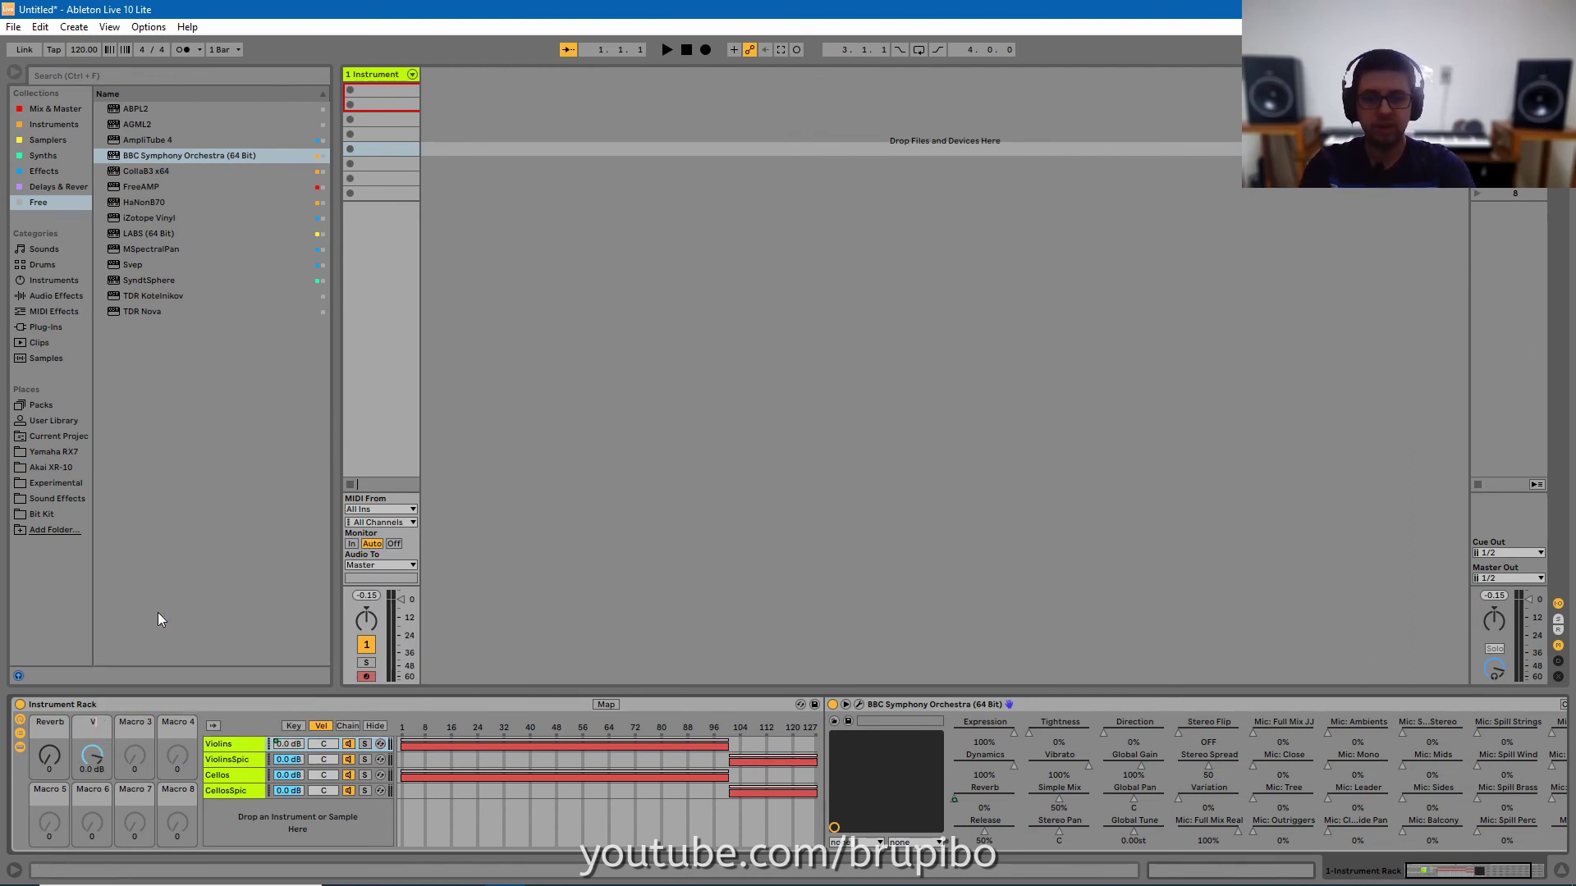
text(iolins)
key(Return)
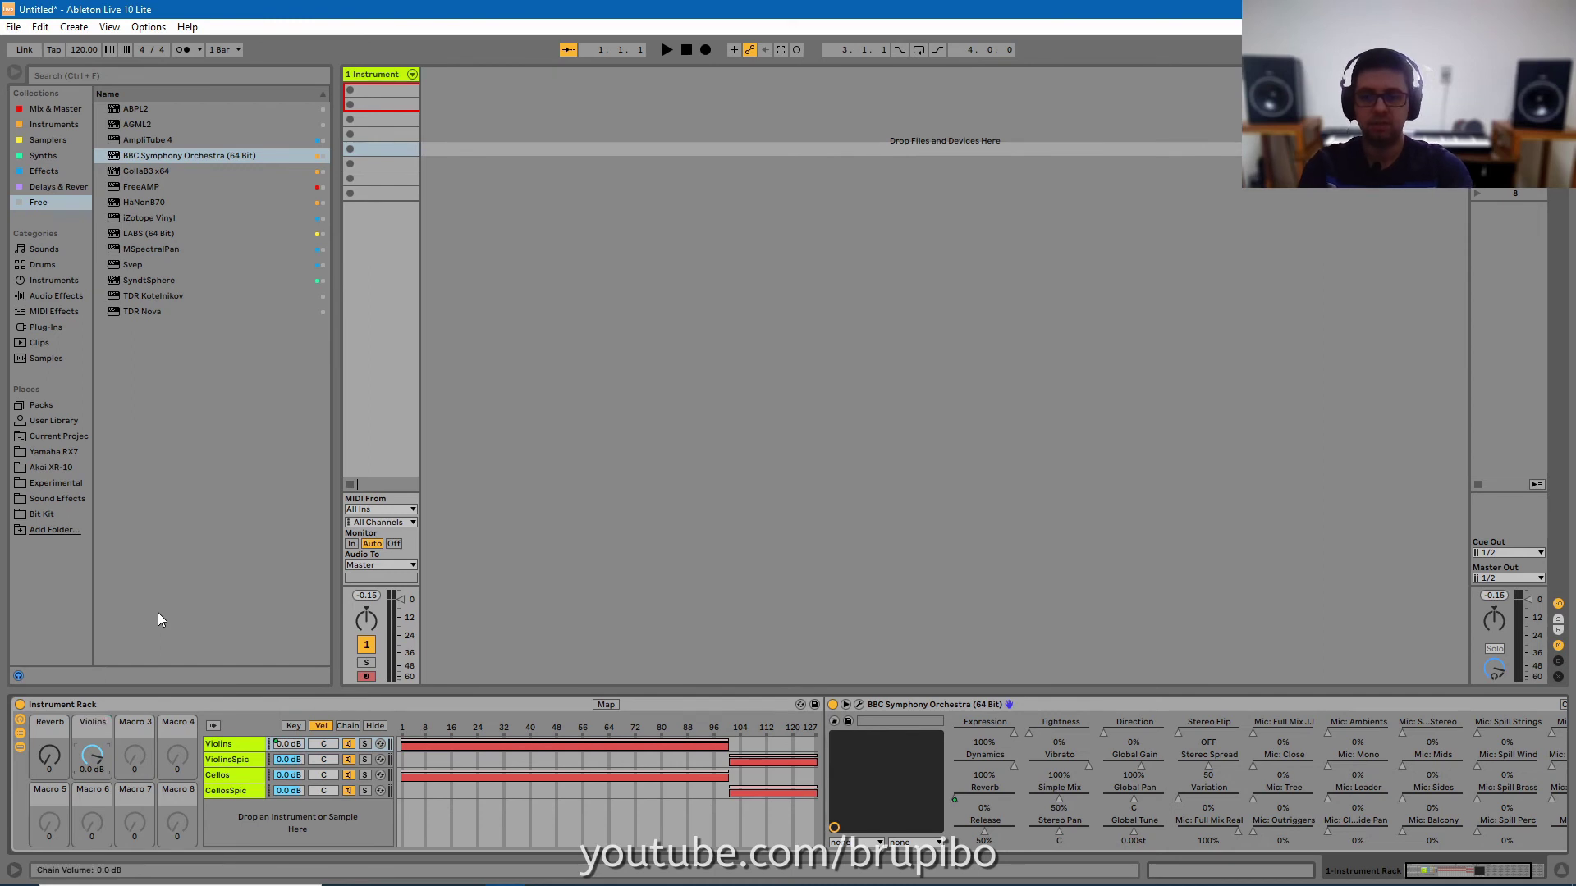
right_click(288, 756)
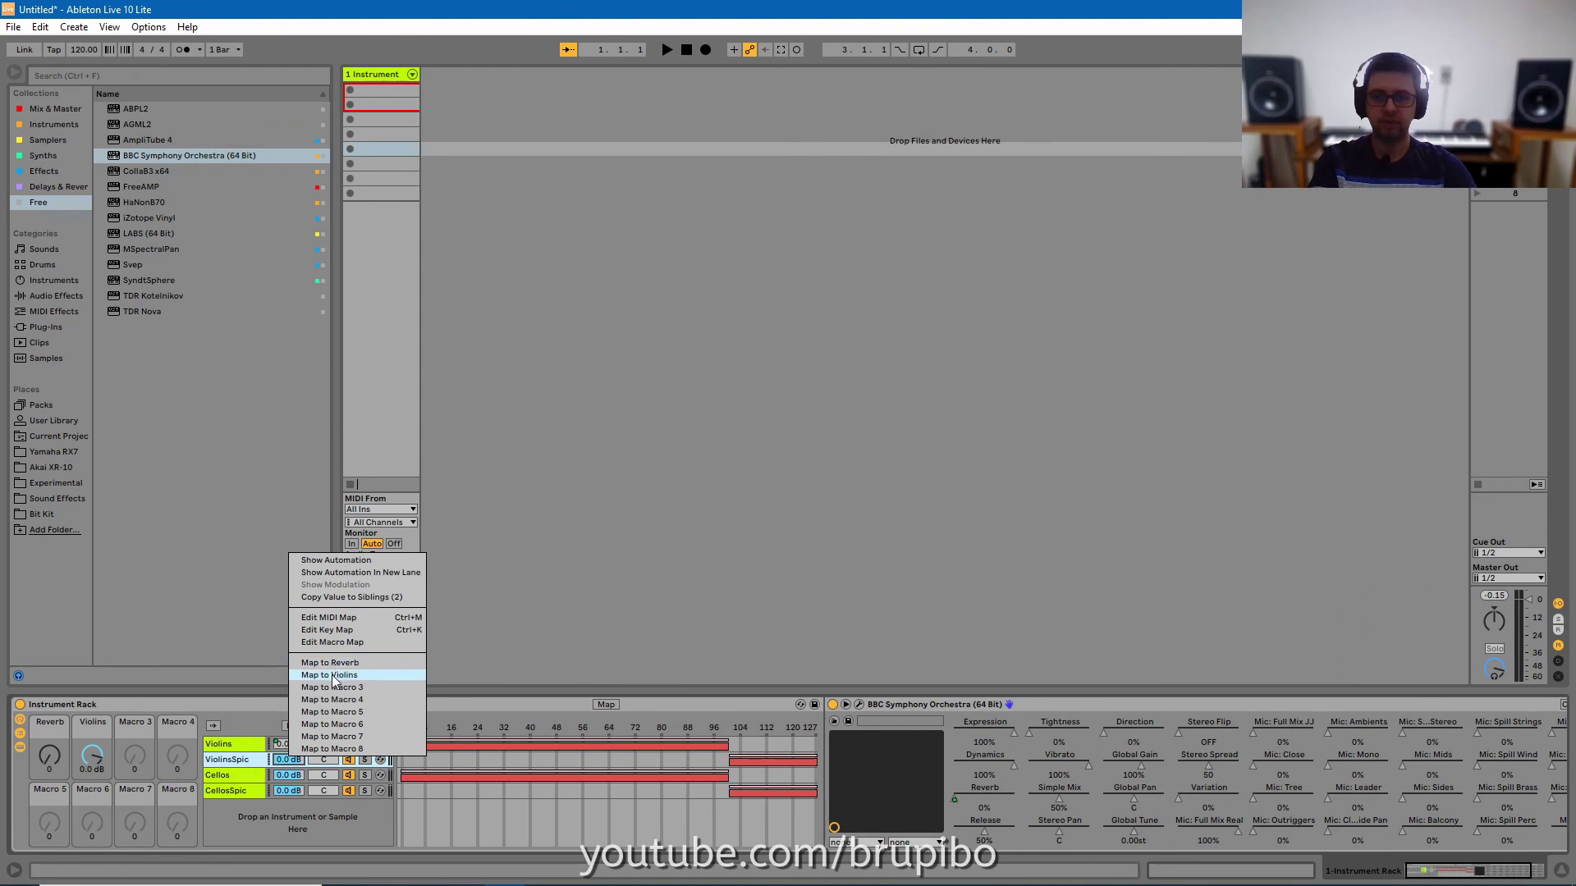
click(331, 674)
Map the chain volumes of Cellos and CellosSpic to Macro 3 and rename that macro Cellos.
right_click(292, 775)
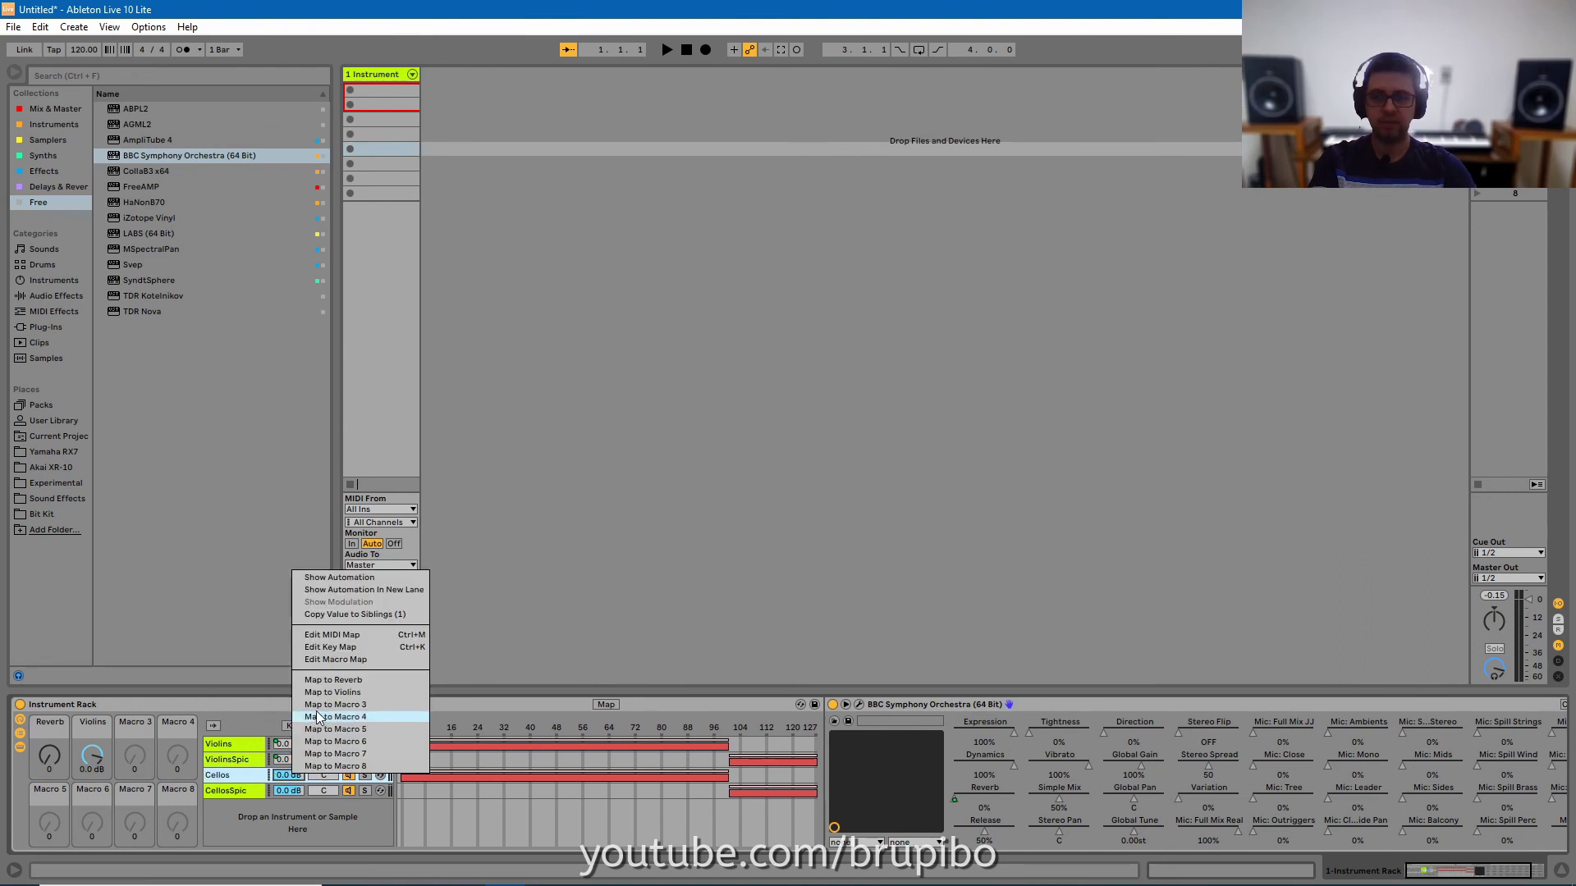
click(329, 705)
right_click(288, 790)
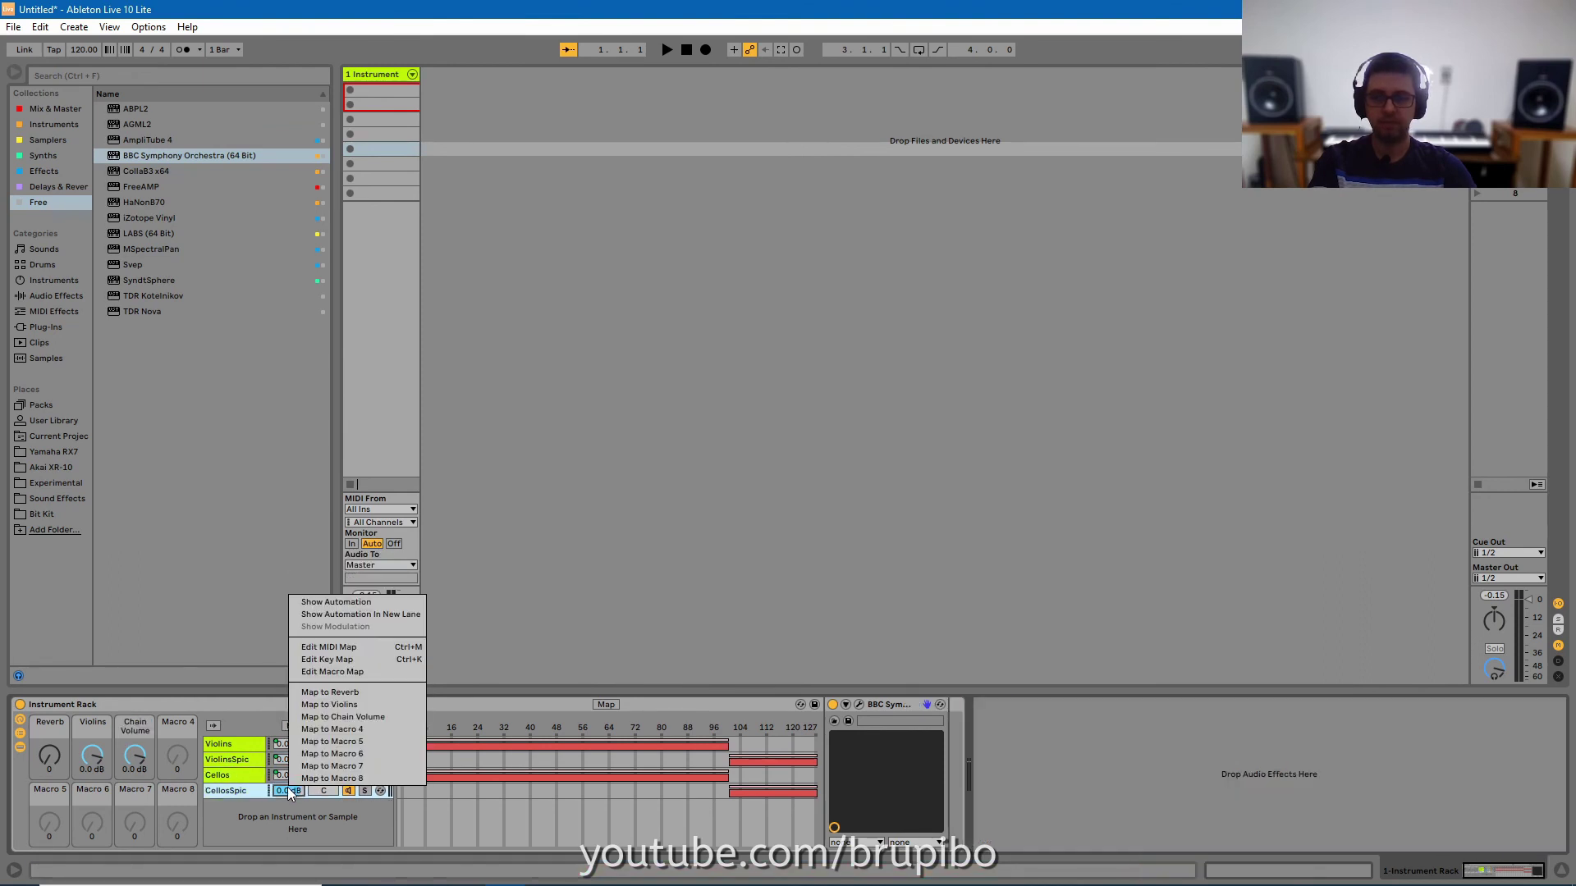
click(324, 718)
right_click(133, 729)
click(190, 619)
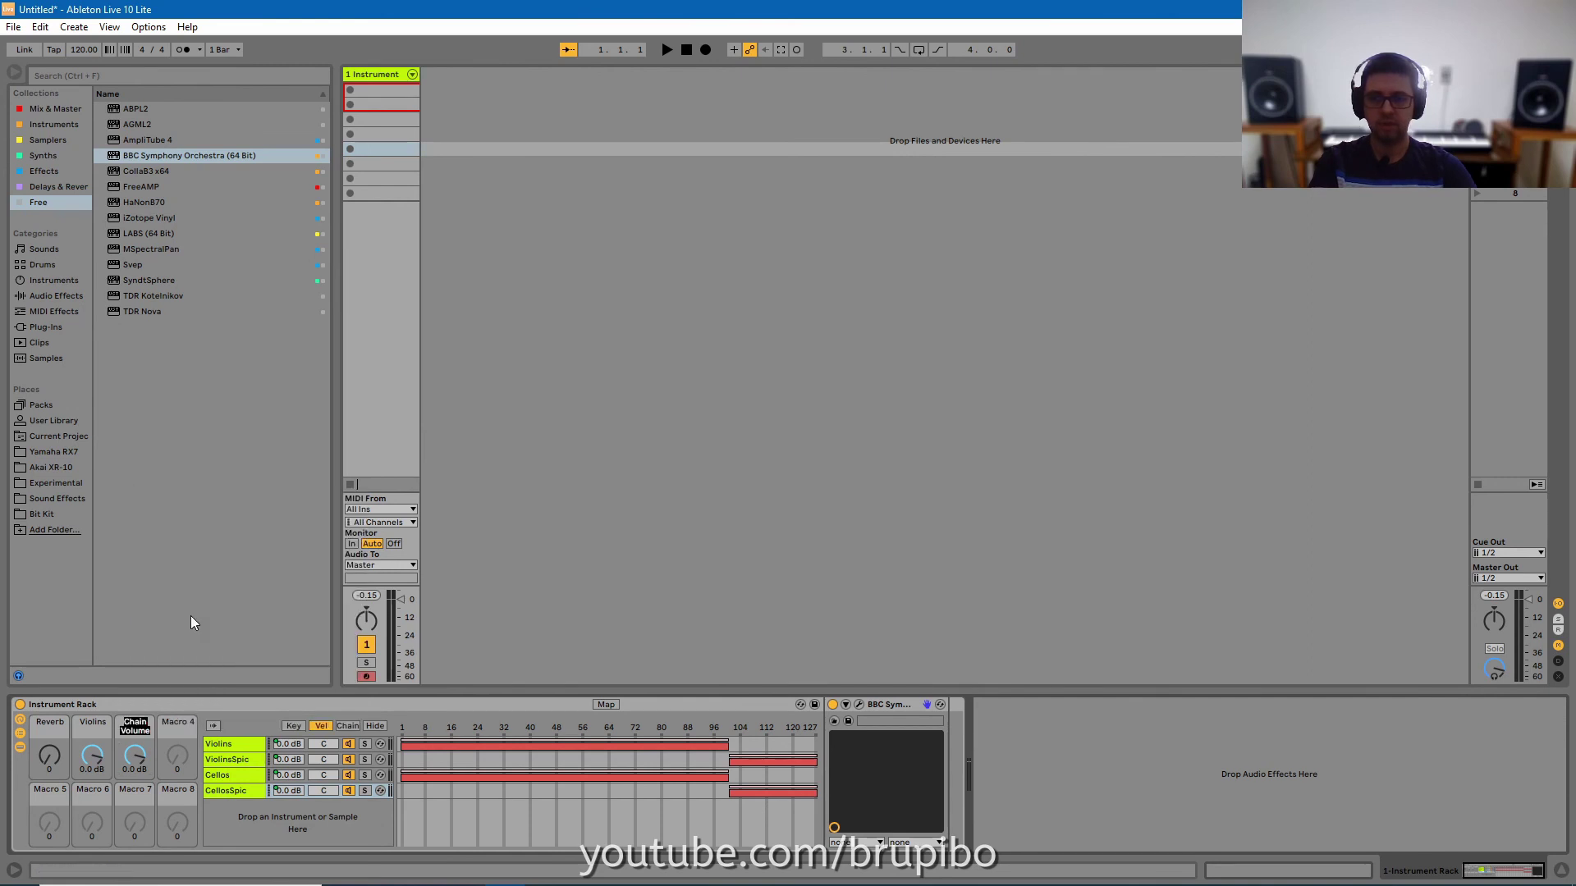
text(Cellos)
key(Return)
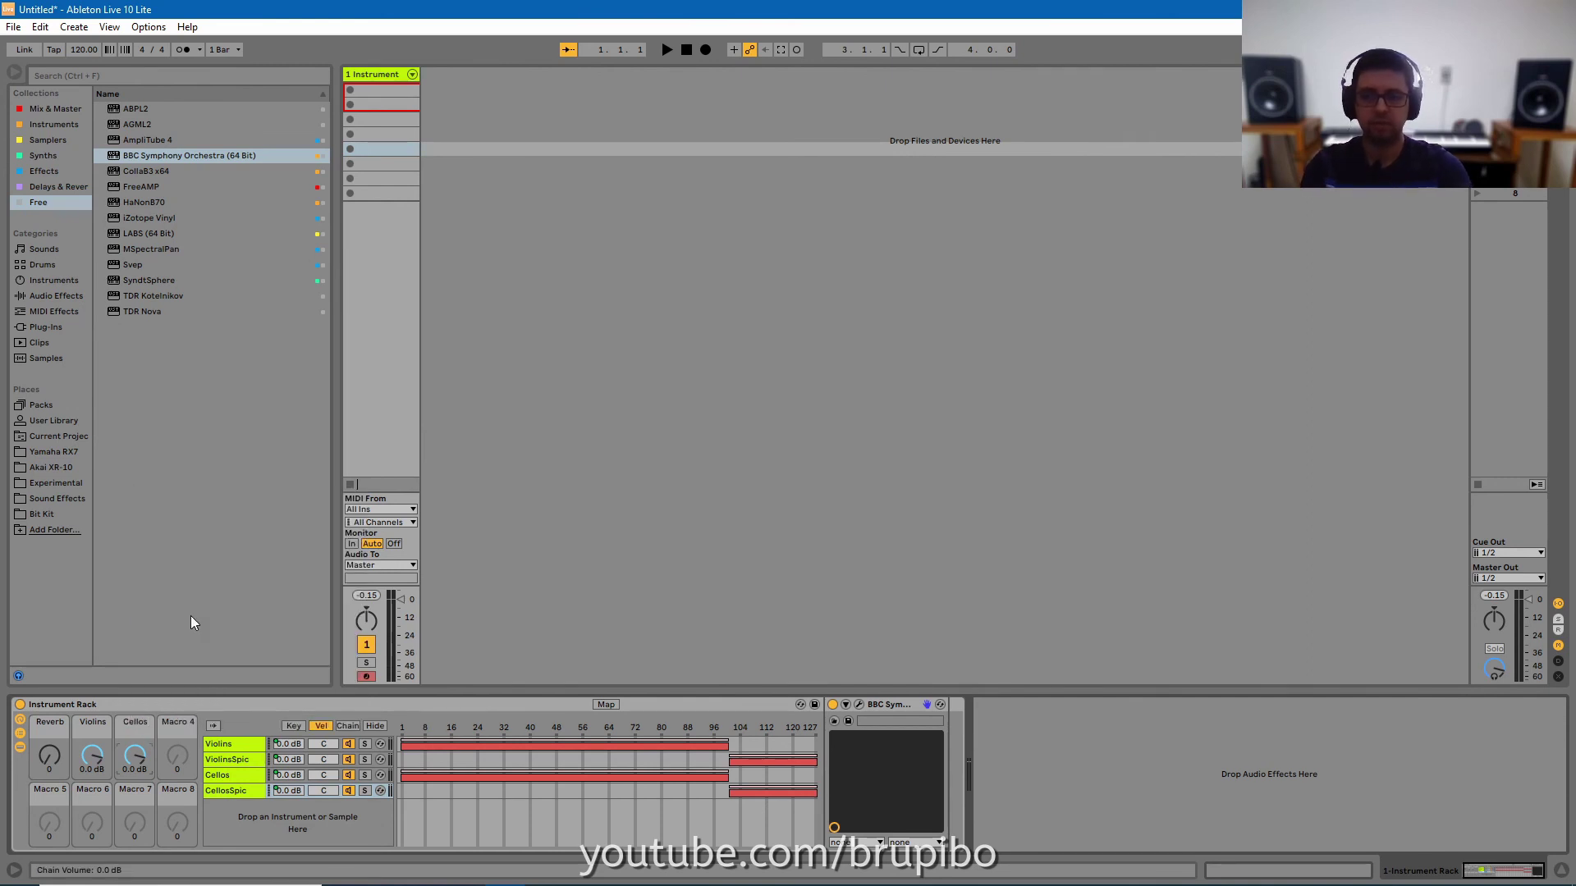
Lower the Cellos volume macro to about -10 dB.
drag(135, 756, 135, 788)
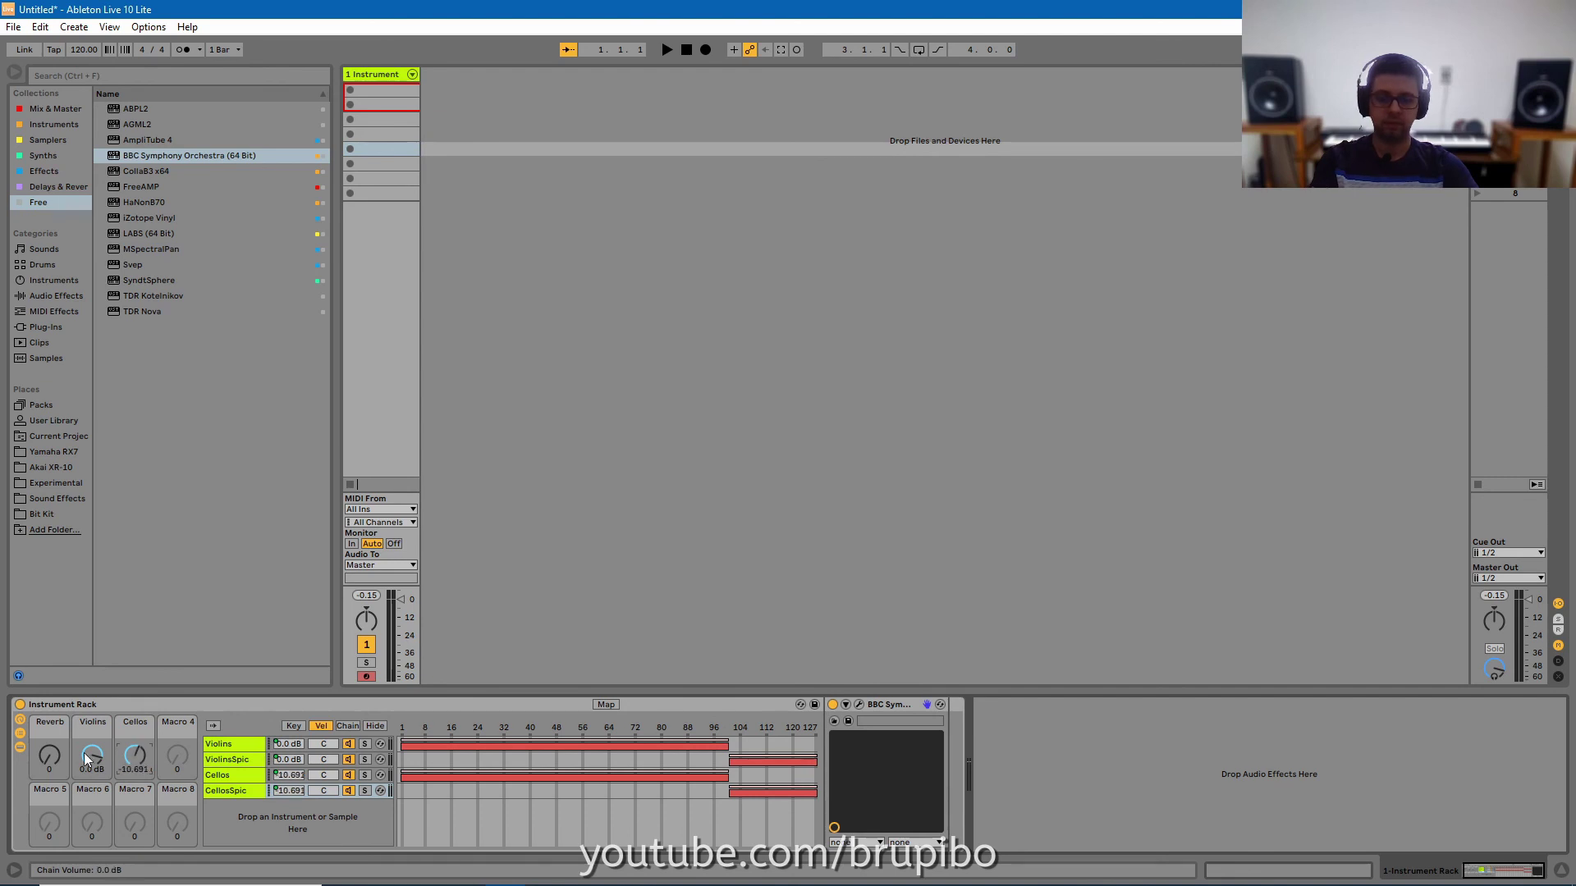
drag(134, 757, 135, 716)
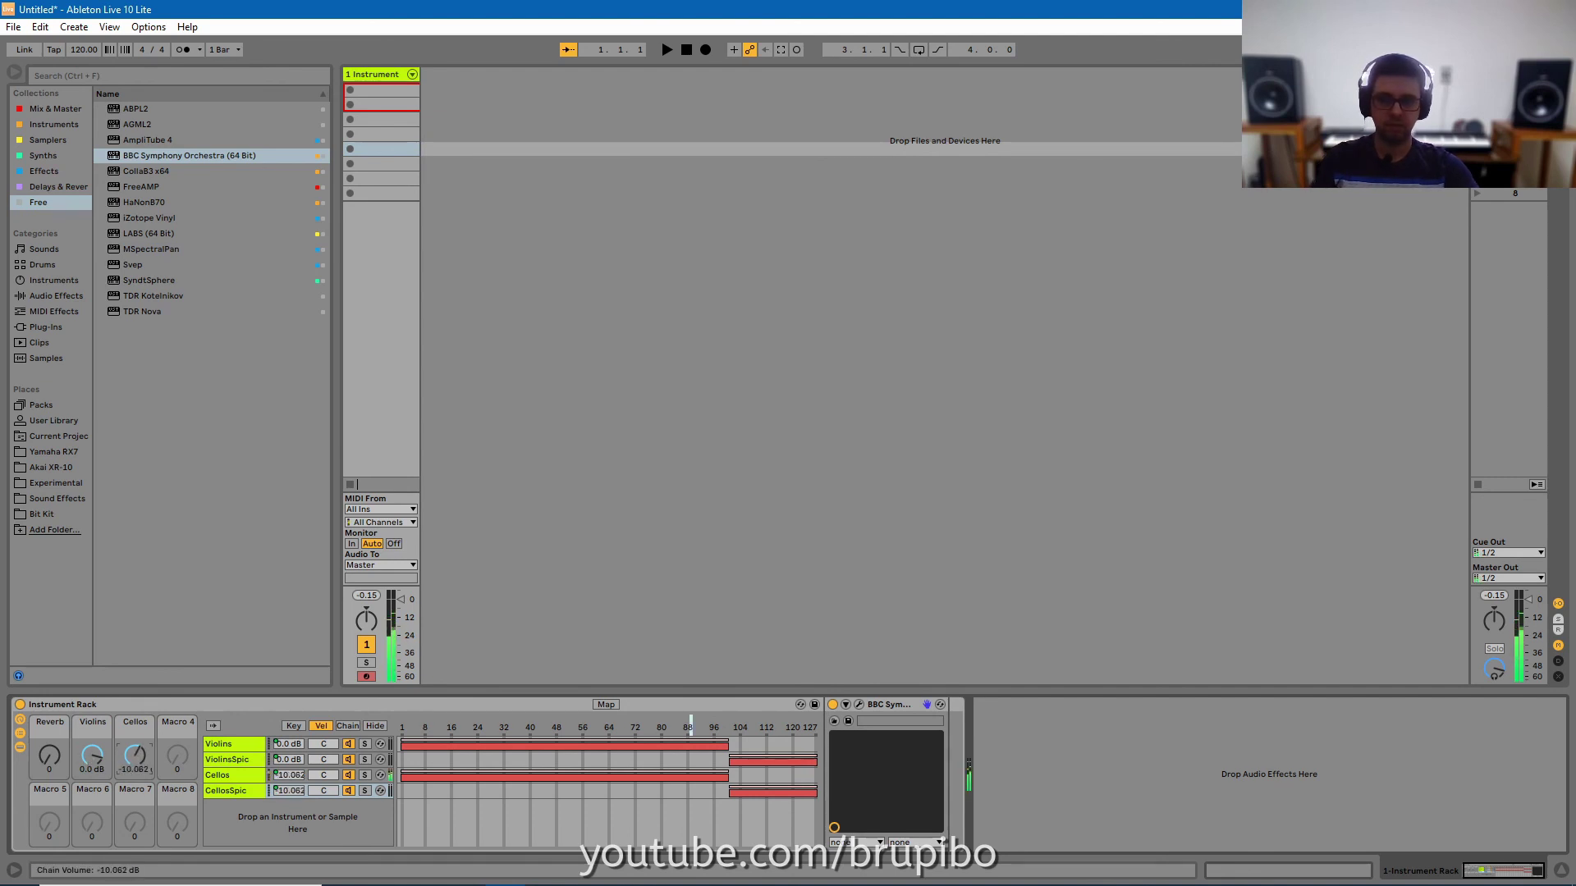